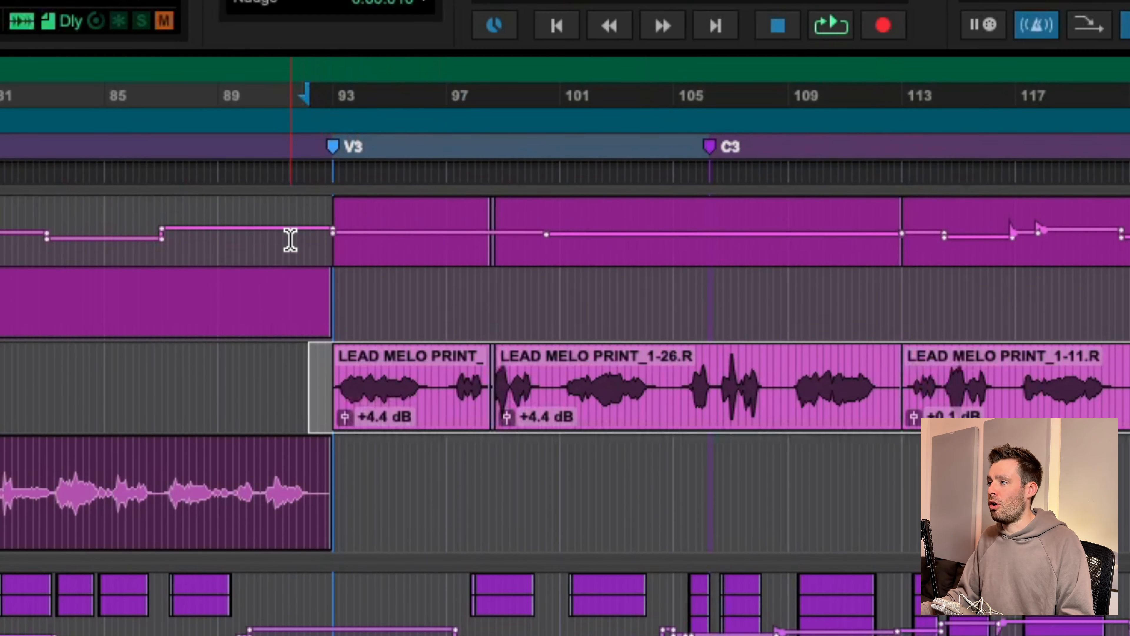
# Highlight the LEAD track's volume automation from 91|3 to about bar 125, and clear the selection.
pyautogui.moveTo(289, 240); pyautogui.dragTo(1128, 303)
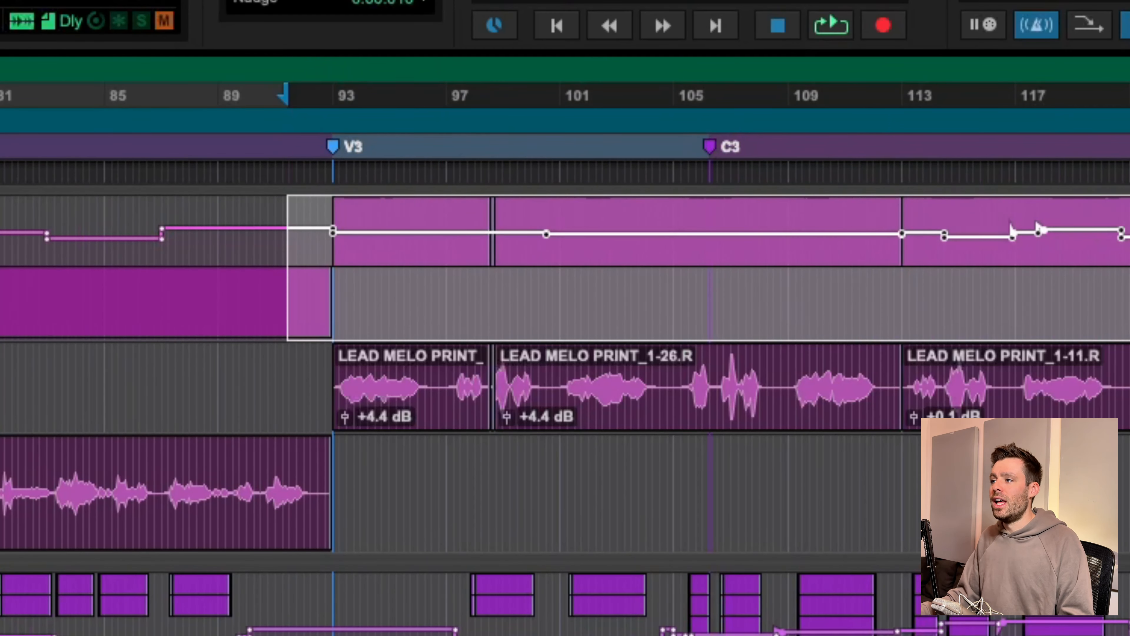
pyautogui.hscroll(10, 663, 344)
pyautogui.press('r')
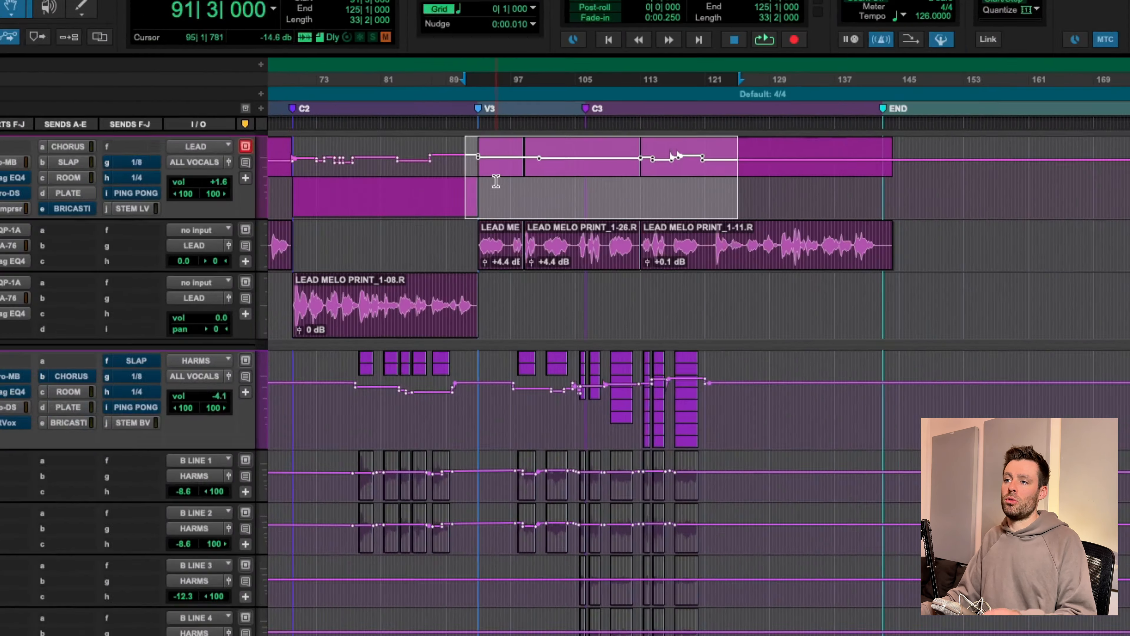
pyautogui.click(357, 279)
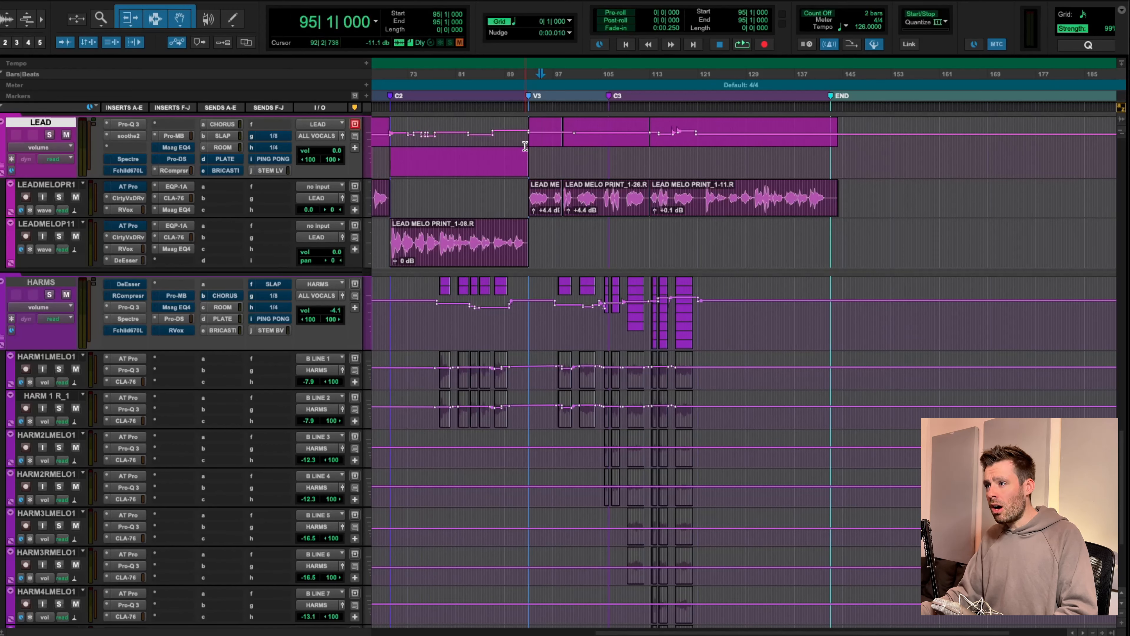
pyautogui.press('t')
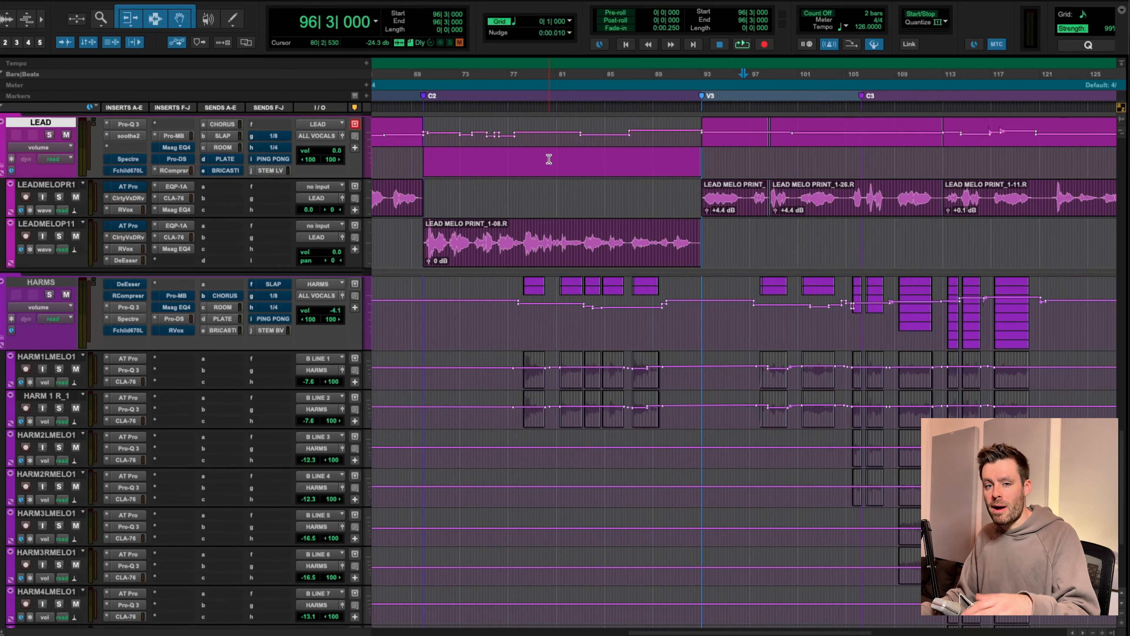
pyautogui.hscroll(5, 546, 161)
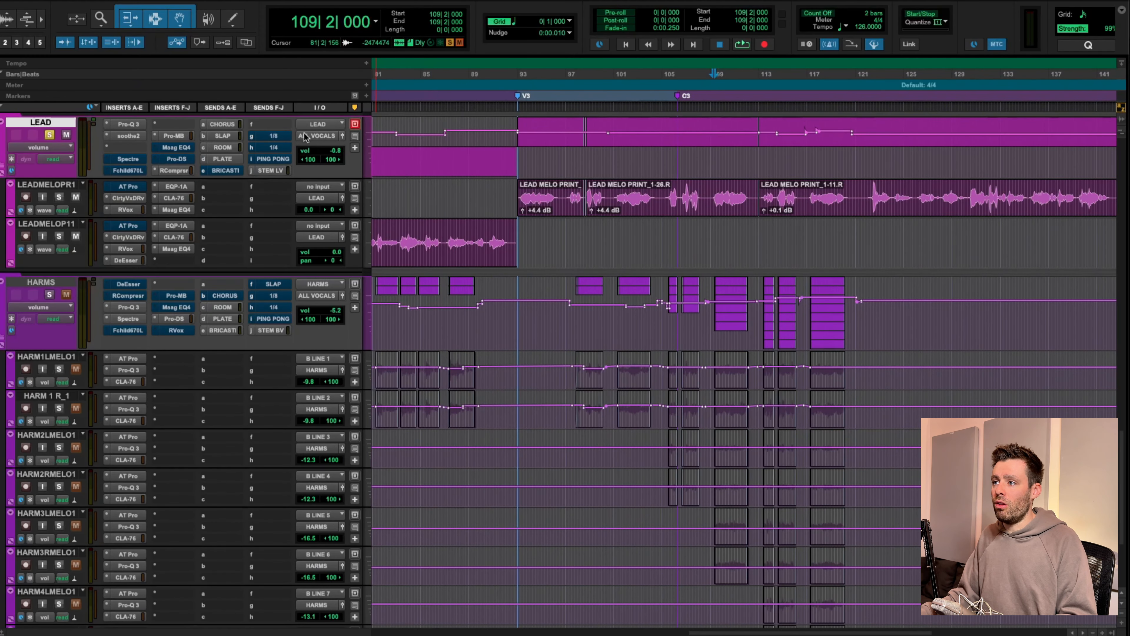
# Open the LEAD track's output fader window and enlarge the LEAD track to show its volume automation in detail.
pyautogui.click(341, 136)
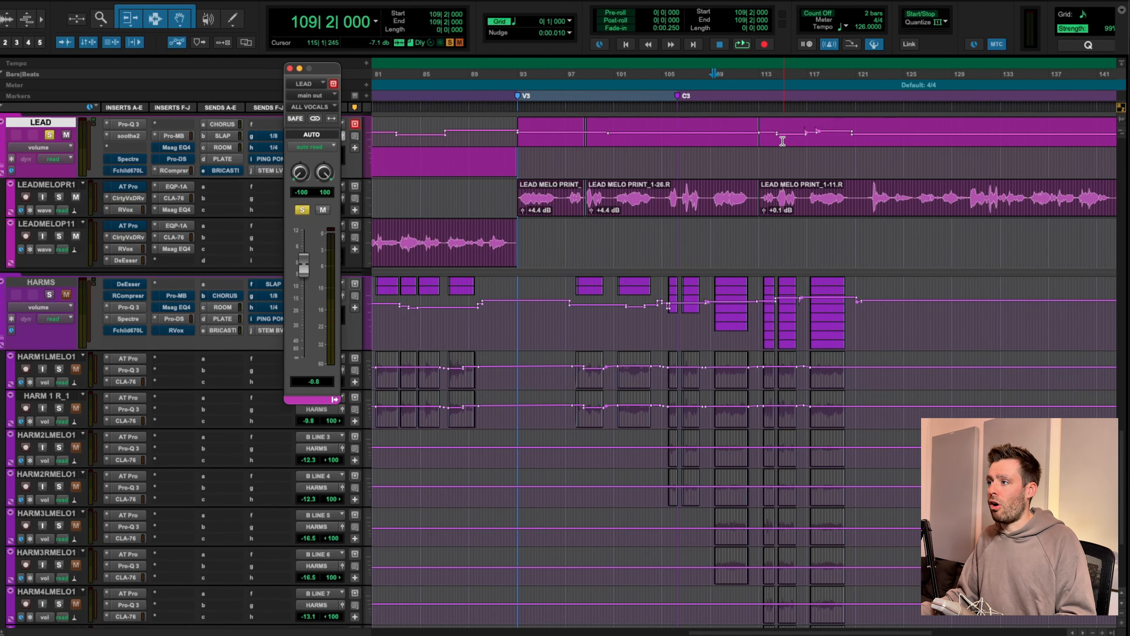
pyautogui.hscroll(2, 750, 148)
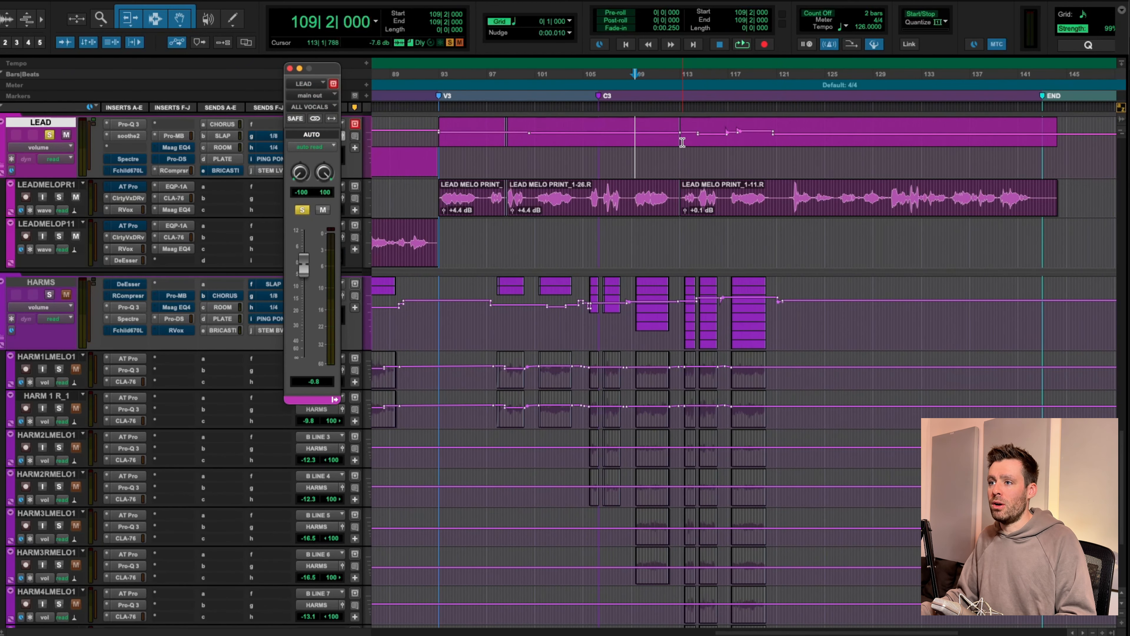
pyautogui.press('e')
pyautogui.hscroll(3, 806, 201)
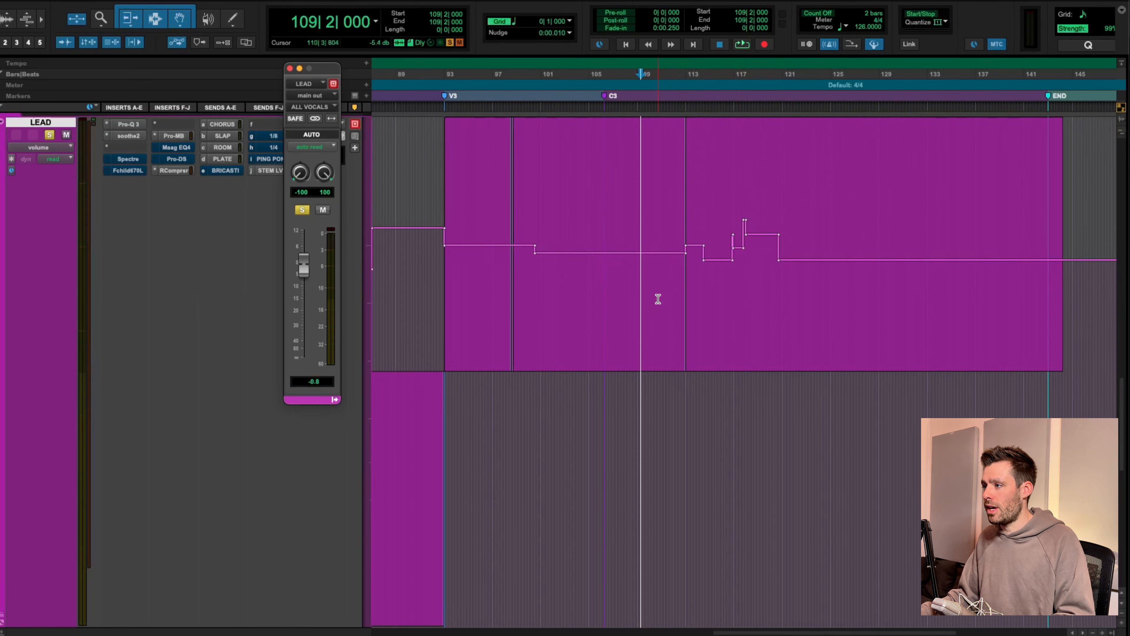
# Examine LEAD's volume automation steps between 112|3 and 122|2, and start playback from just before them.
pyautogui.press('t')
pyautogui.press('t')
pyautogui.hscroll(3, 721, 290)
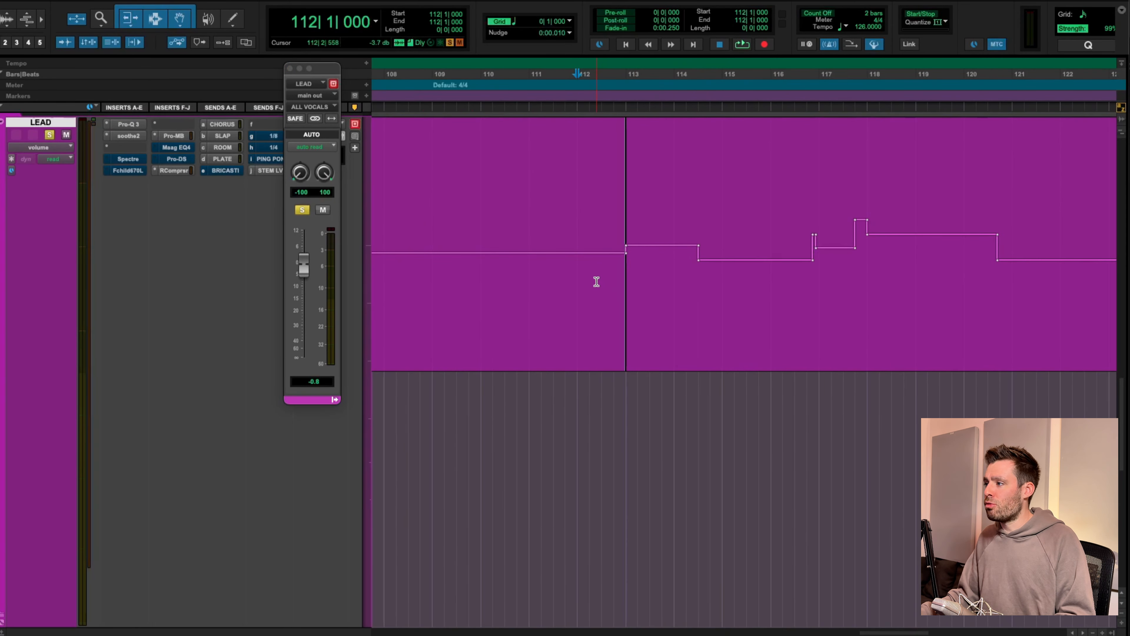
pyautogui.moveTo(596, 281); pyautogui.dragTo(1076, 273)
pyautogui.press('r')
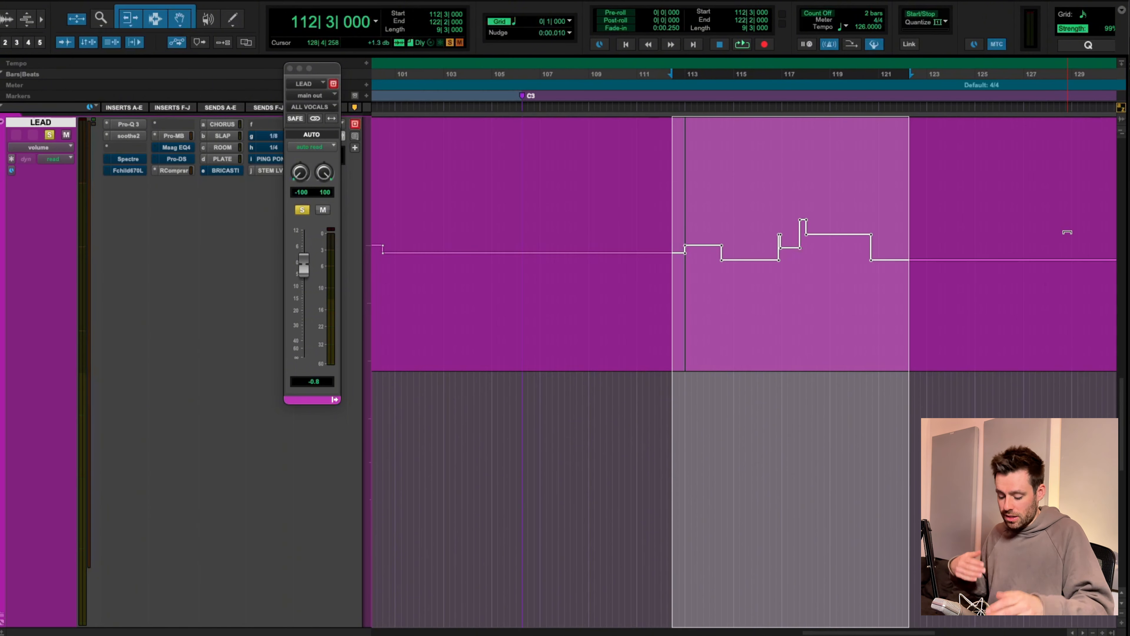
pyautogui.press('r')
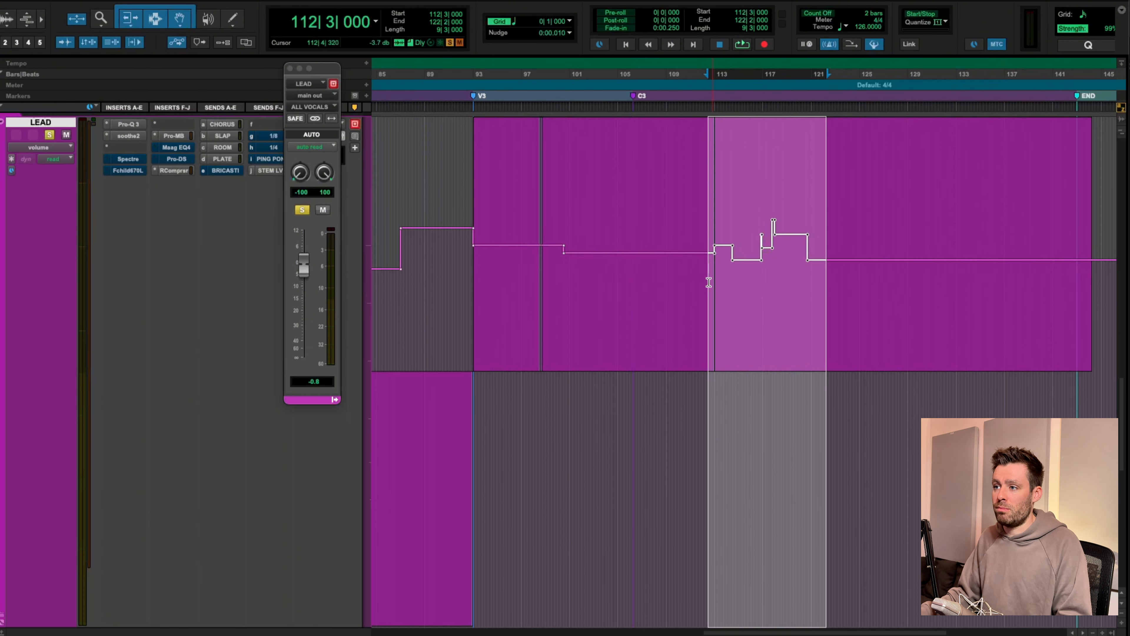
pyautogui.click(694, 282)
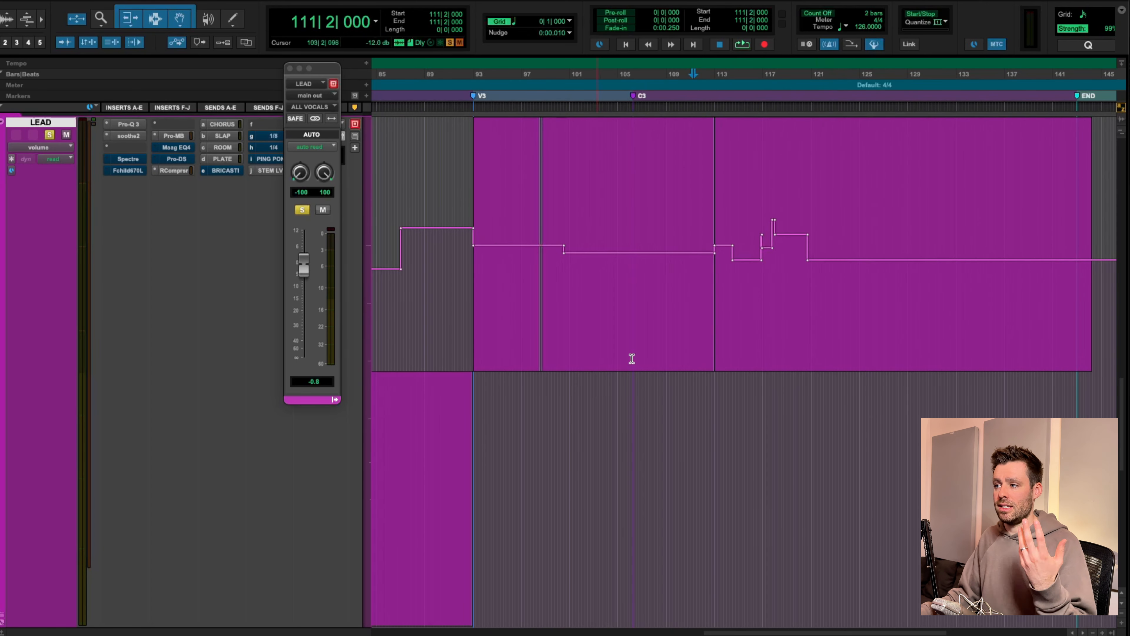
pyautogui.hscroll(3, 631, 358)
pyautogui.press('space')
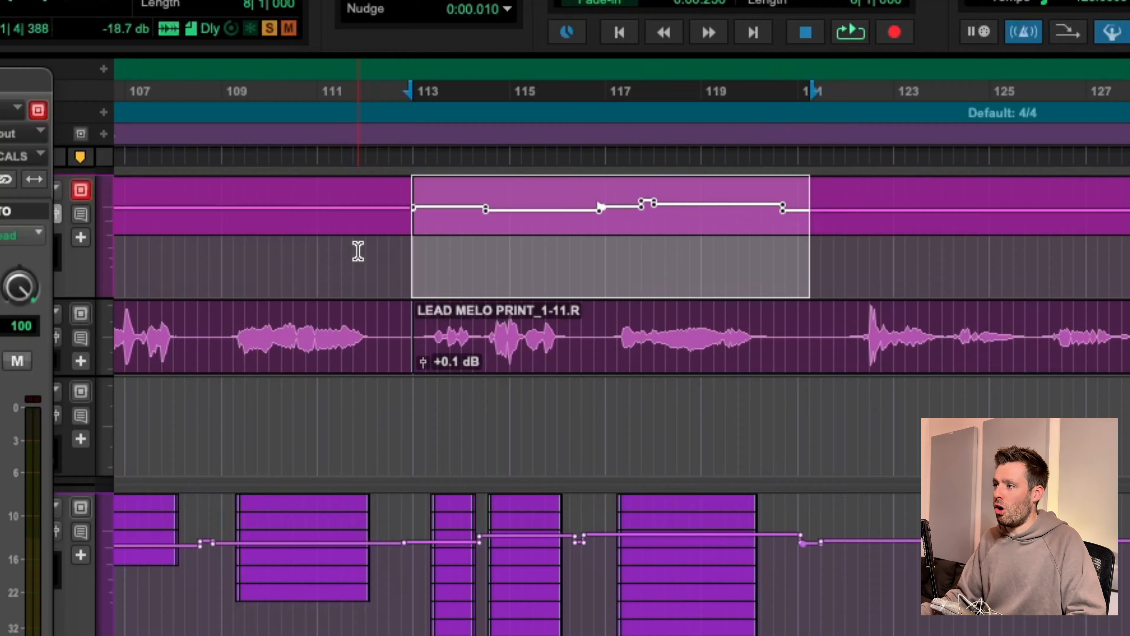
# Highlight LEAD's volume automation from 111|4 to 121|4 and view it against the harmony tracks below.
pyautogui.moveTo(465, 173); pyautogui.dragTo(750, 172)
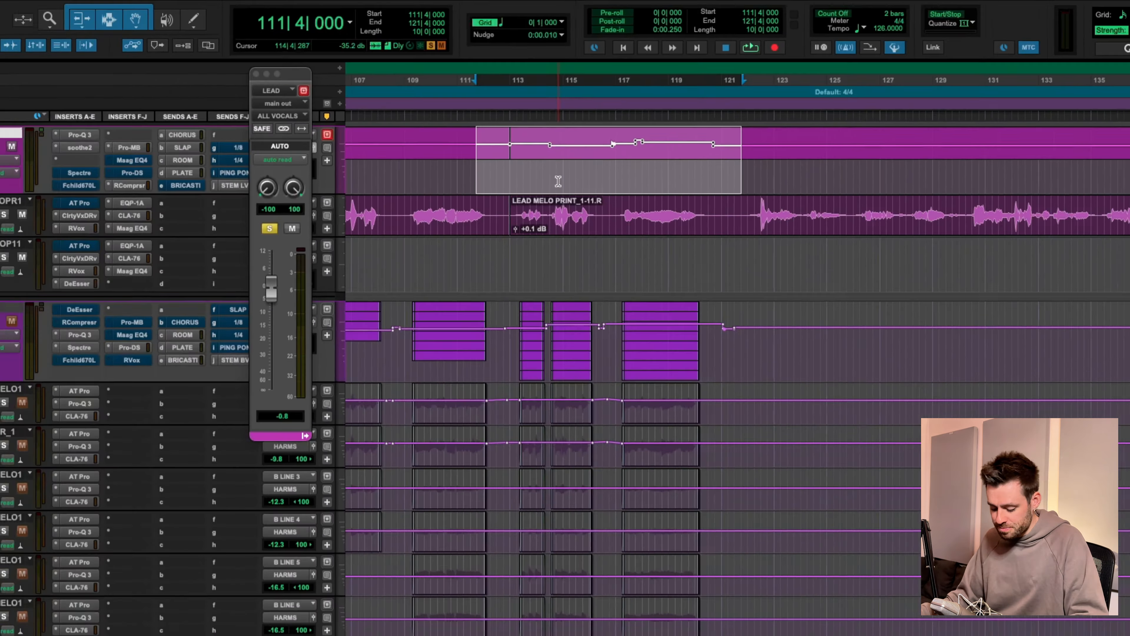
pyautogui.press('r')
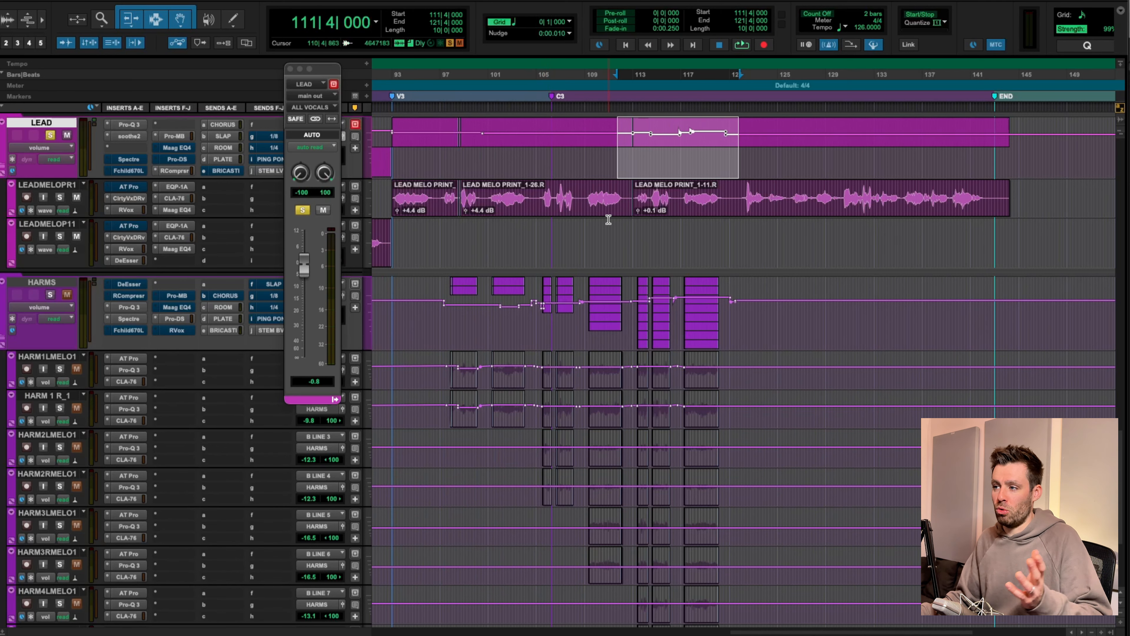
pyautogui.hscroll(-3, 607, 223)
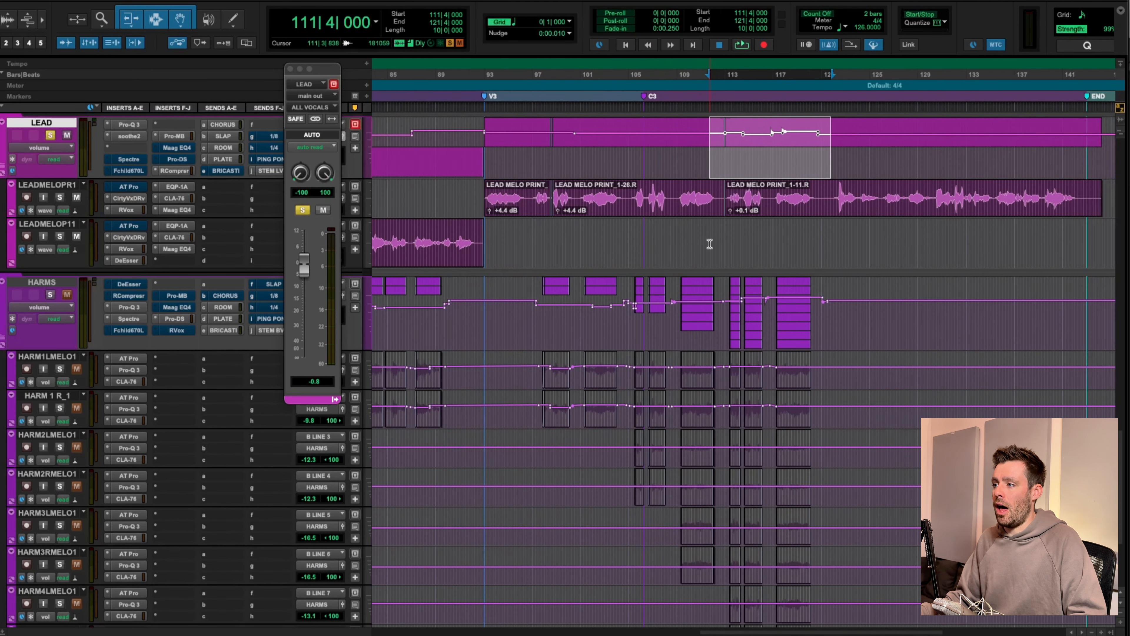
# Highlight the HARMS track's volume automation from about 112|4 across the harmony blocks after bar 113, and clear the selection.
pyautogui.click(705, 232)
pyautogui.press('t')
pyautogui.press('t')
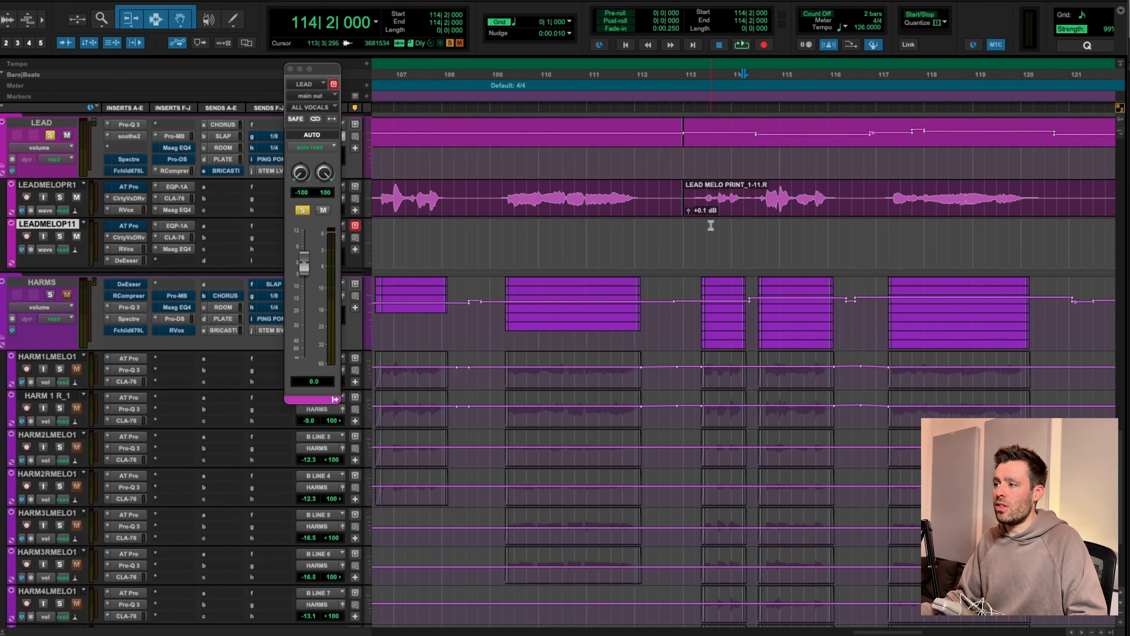
pyautogui.hscroll(4, 726, 225)
pyautogui.moveTo(492, 313); pyautogui.dragTo(799, 319)
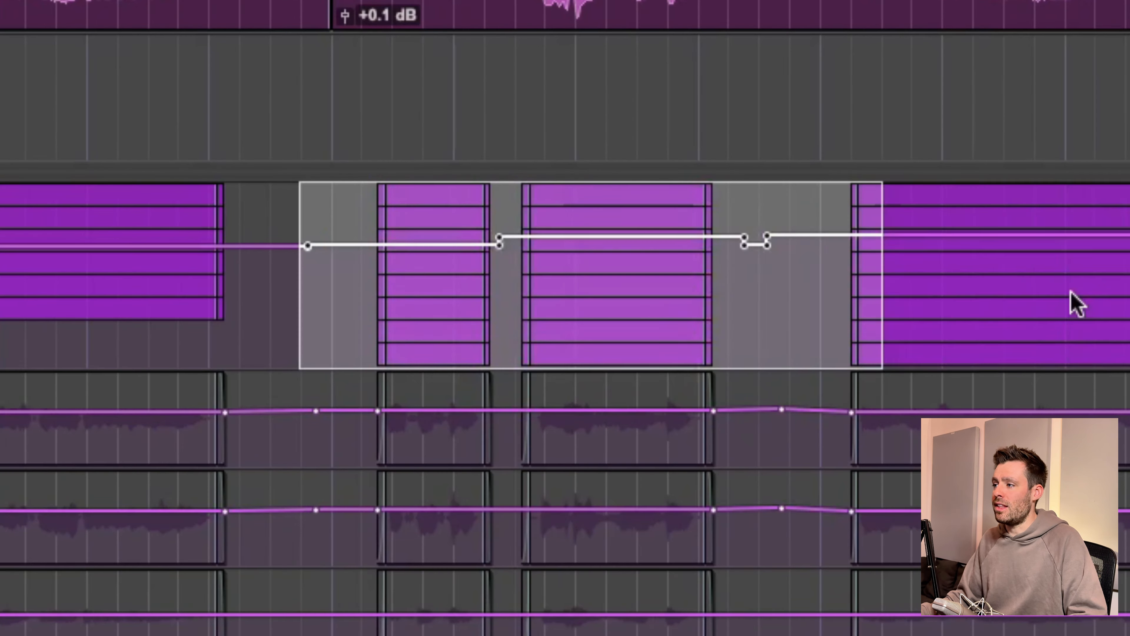
pyautogui.moveTo(1071, 292); pyautogui.dragTo(1129, 294)
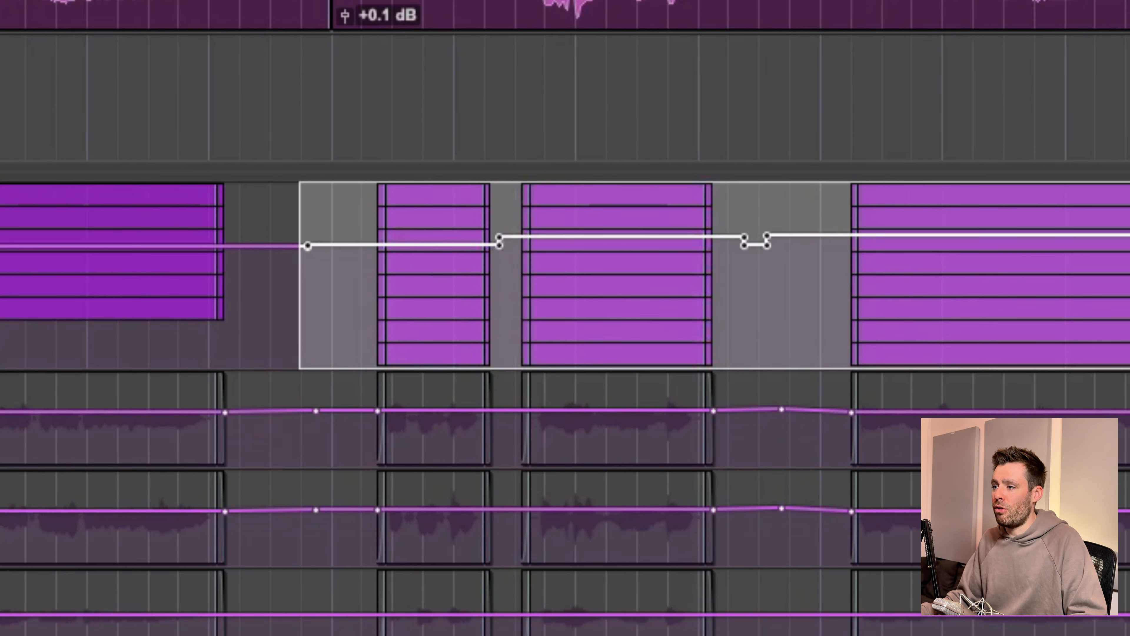
pyautogui.click(300, 262)
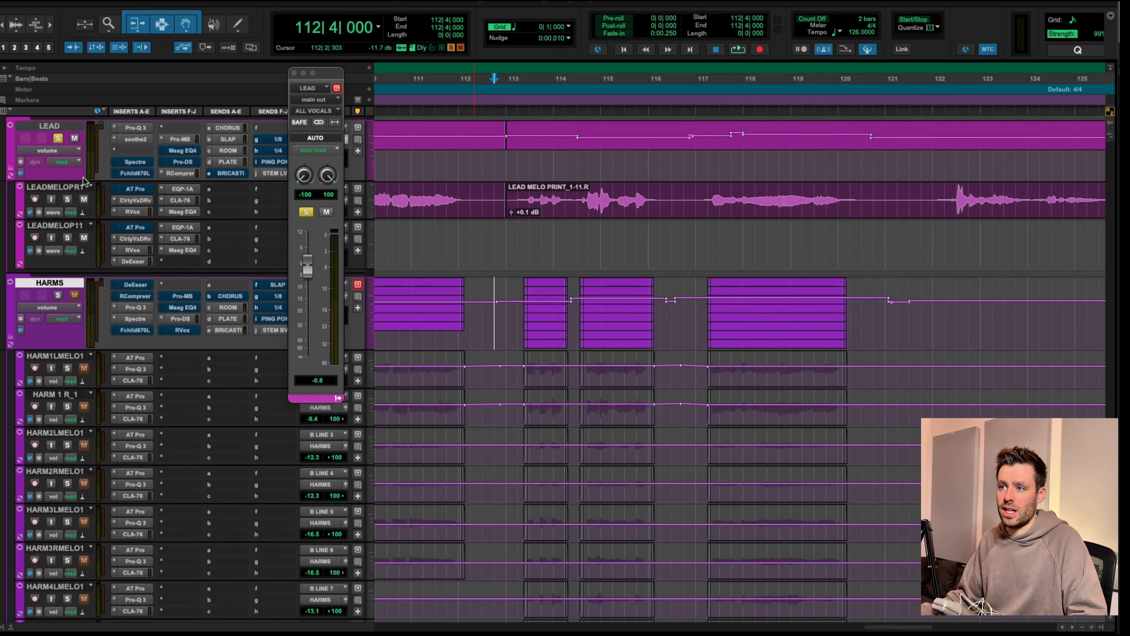
# Replace the LEAD output fader window with the HARMS one and highlight the HARMS automation around bars 114 to 116.
pyautogui.click(295, 72)
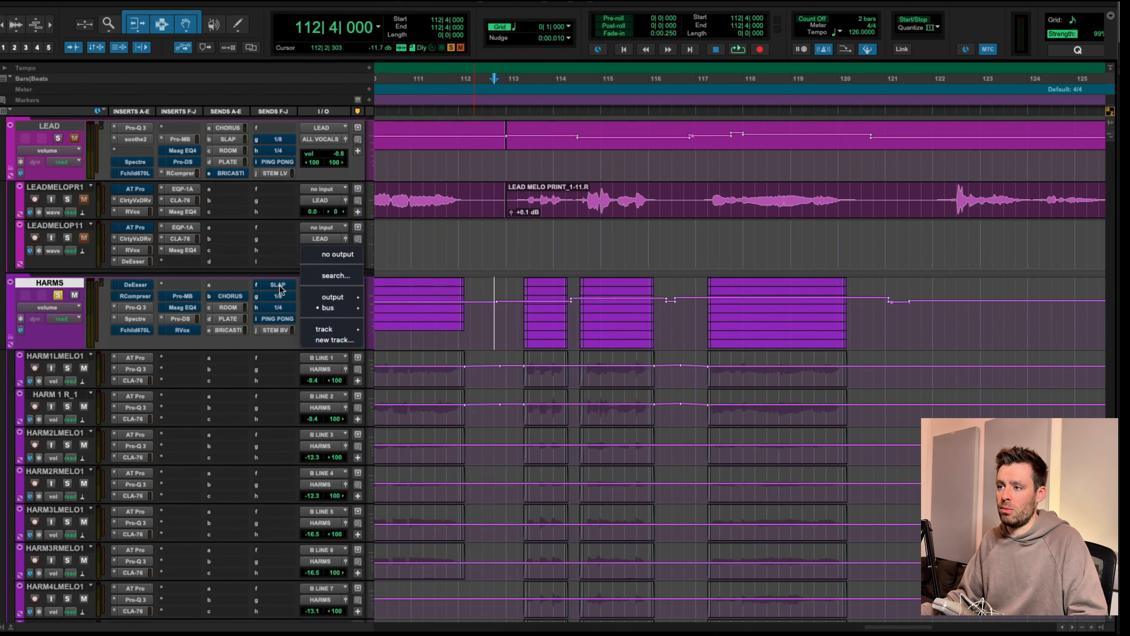
pyautogui.click(345, 297)
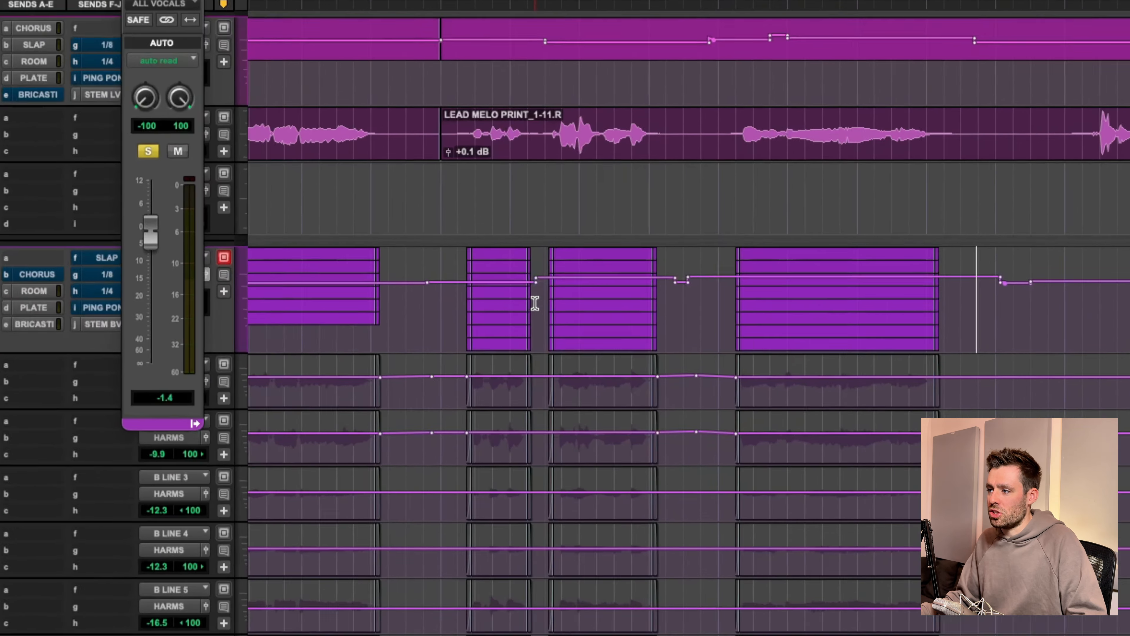
pyautogui.moveTo(569, 316); pyautogui.dragTo(664, 322)
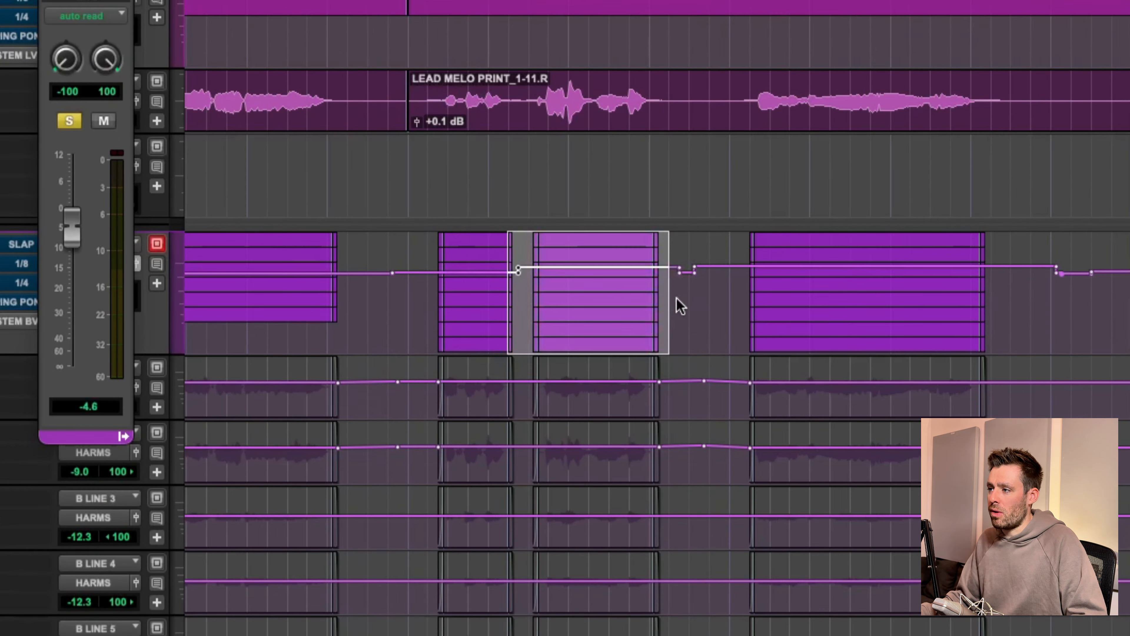
# Try raising the HARMS volume automation over the second harmony block after bar 113, and undo the change.
pyautogui.moveTo(528, 307); pyautogui.dragTo(658, 309)
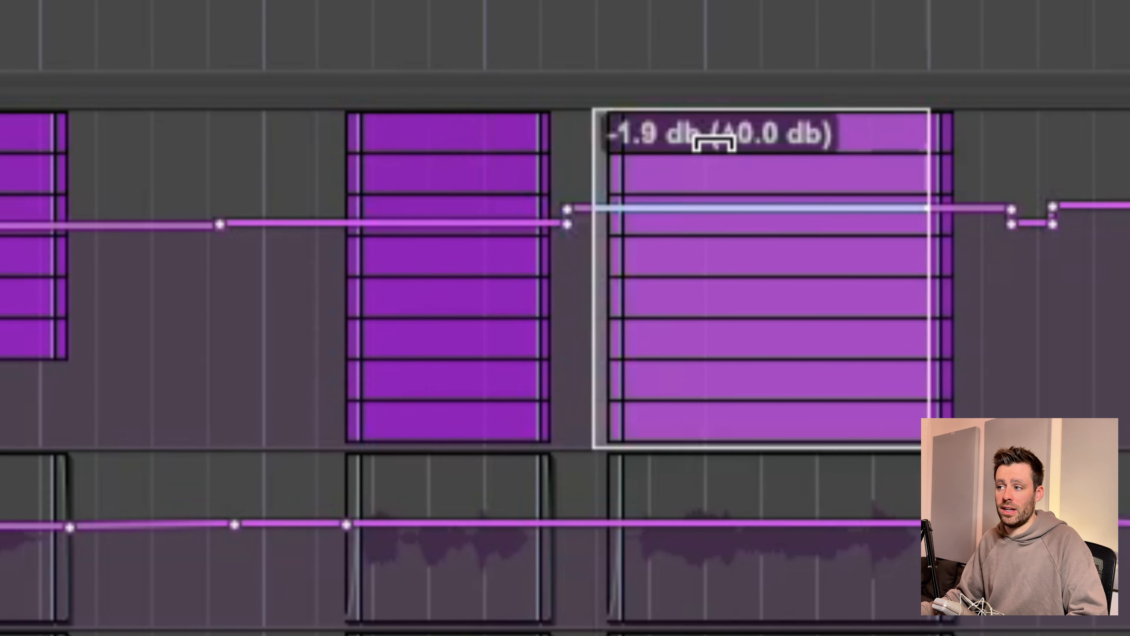
pyautogui.moveTo(714, 143); pyautogui.dragTo(717, 134)
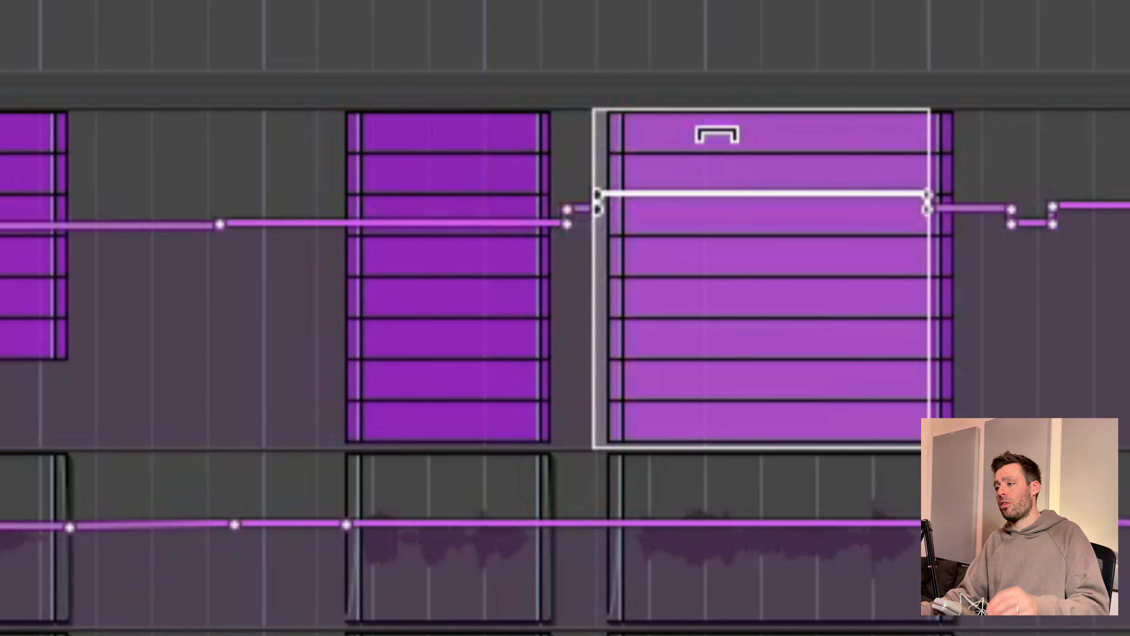
pyautogui.press('super+z')
pyautogui.click(146, 331)
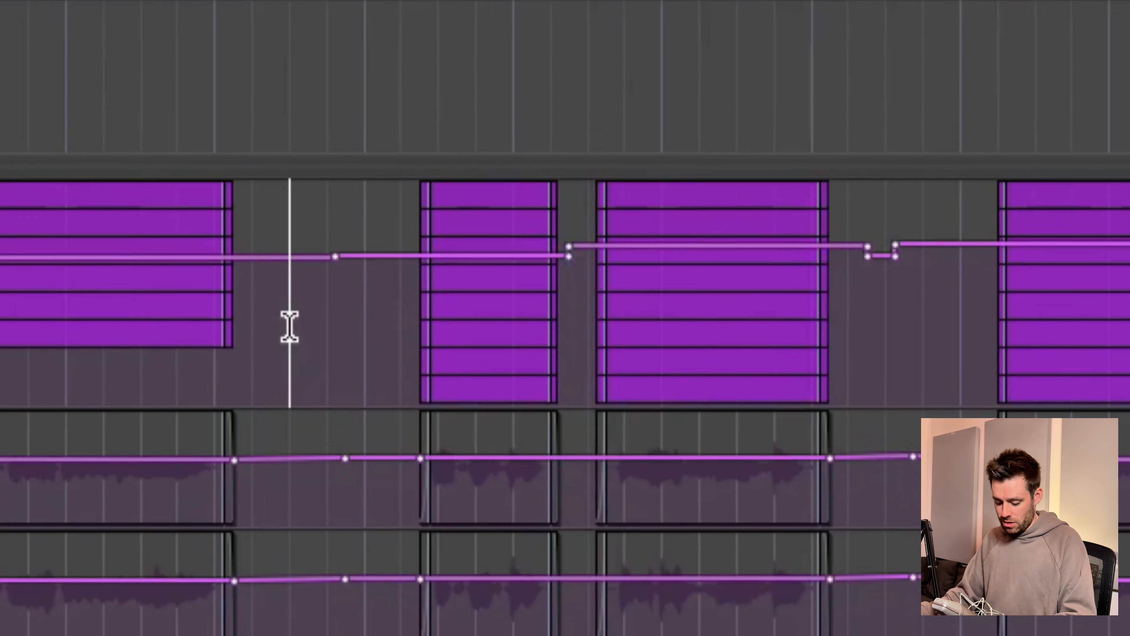
# Examine the volume automation of HARMS and its individual harmony tracks around the C3 marker at several zoom levels.
pyautogui.press('r')
pyautogui.press('t')
pyautogui.press('t')
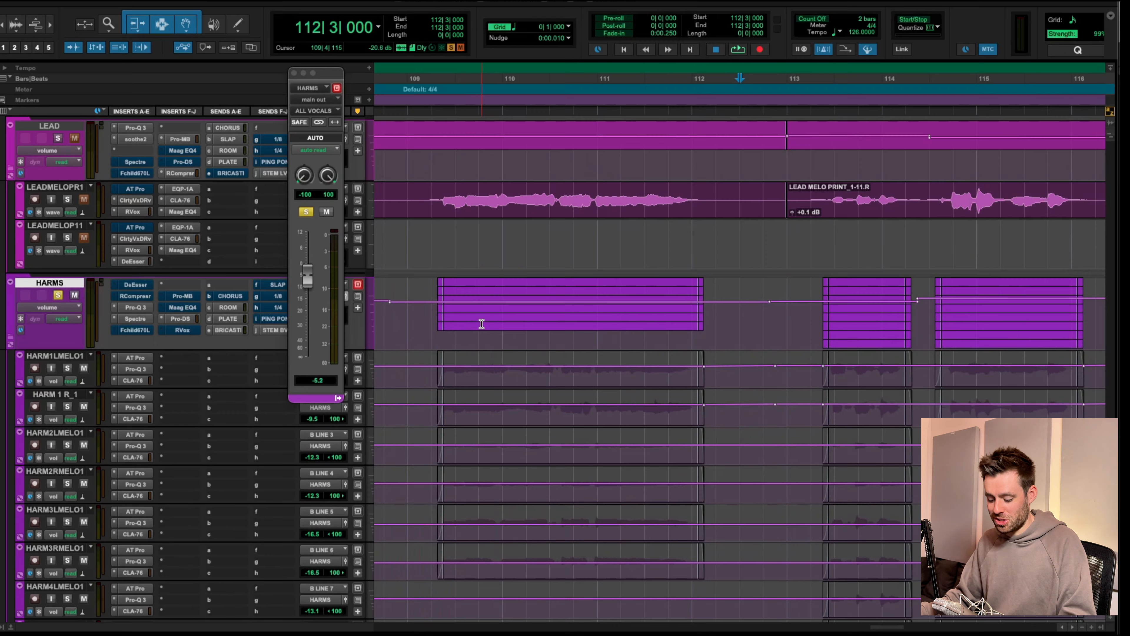
pyautogui.press('r')
pyautogui.press('r')
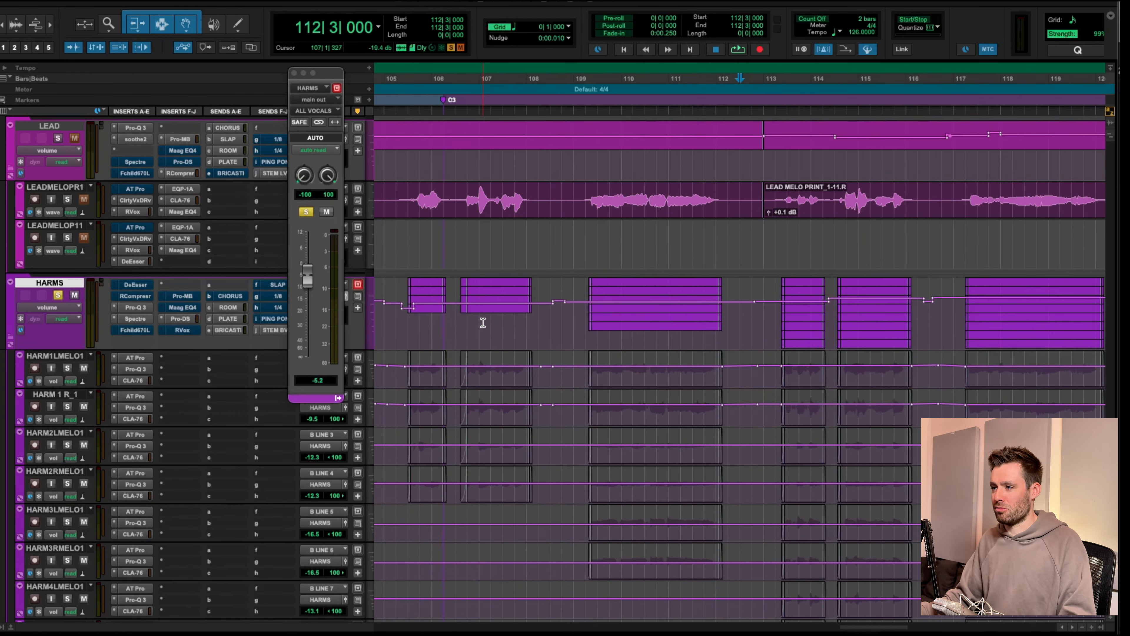
pyautogui.hscroll(10, 706, 332)
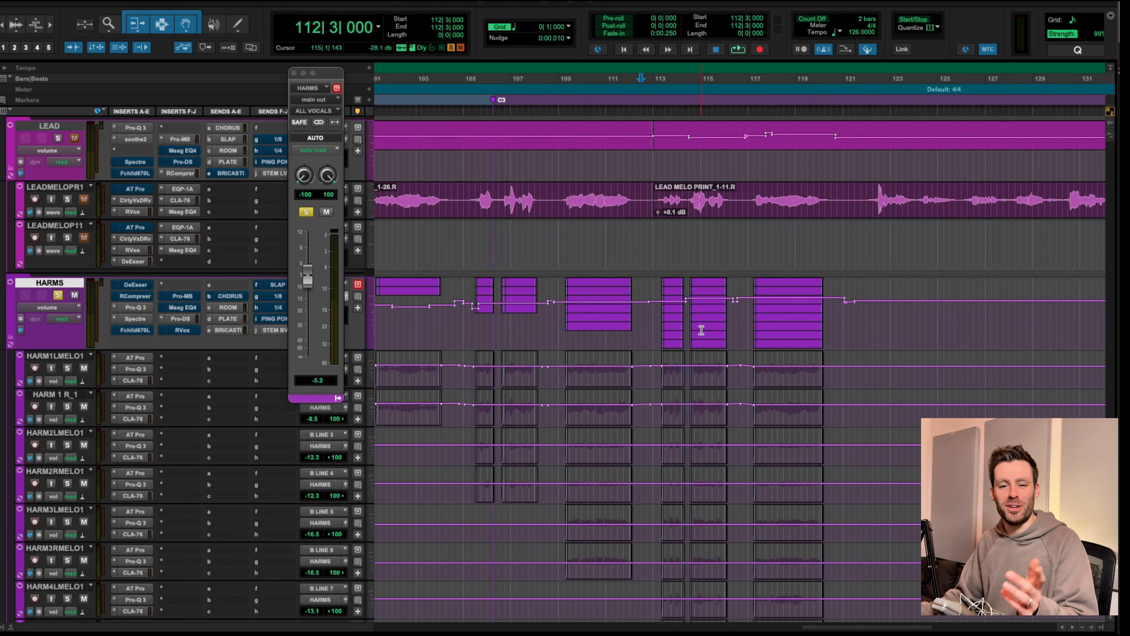
pyautogui.hscroll(-8, 696, 327)
pyautogui.scroll(-3, 696, 328)
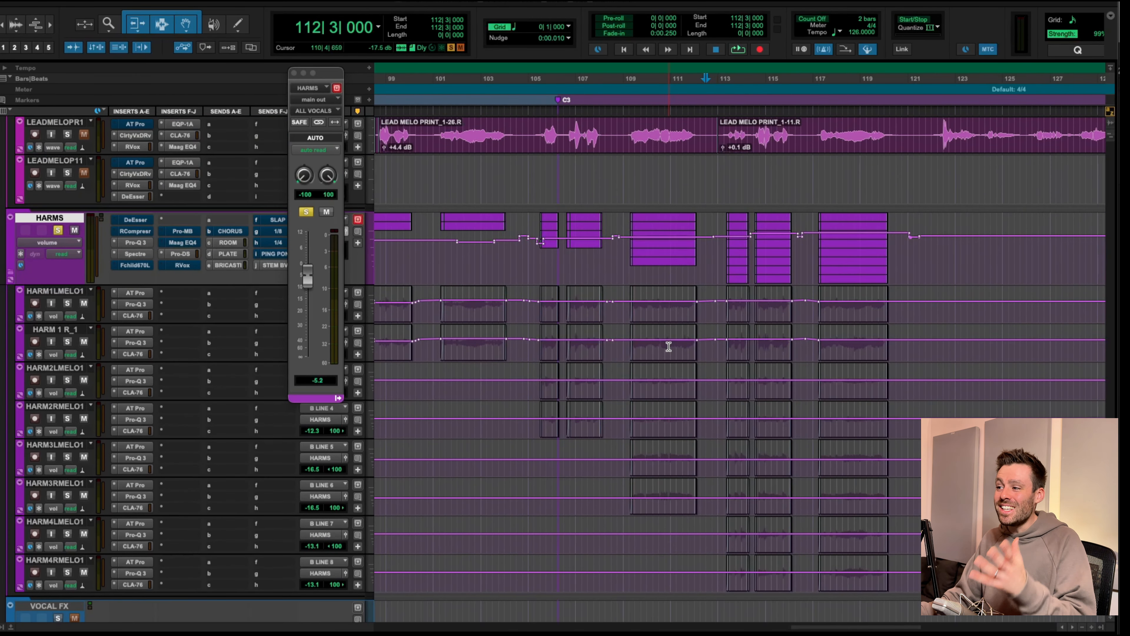
pyautogui.scroll(3, 668, 346)
pyautogui.hscroll(-5, 664, 352)
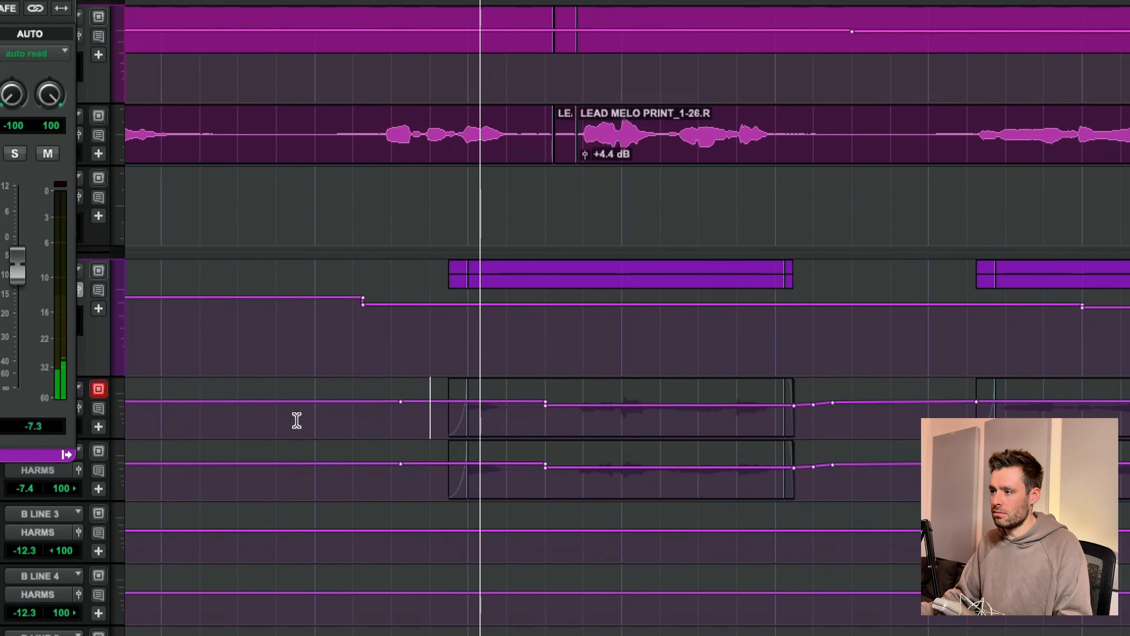
# Follow the volume automation of HARM1LMELO1 and HARM 1 R_1 during playback from V3 towards C3.
pyautogui.hscroll(5, 479, 376)
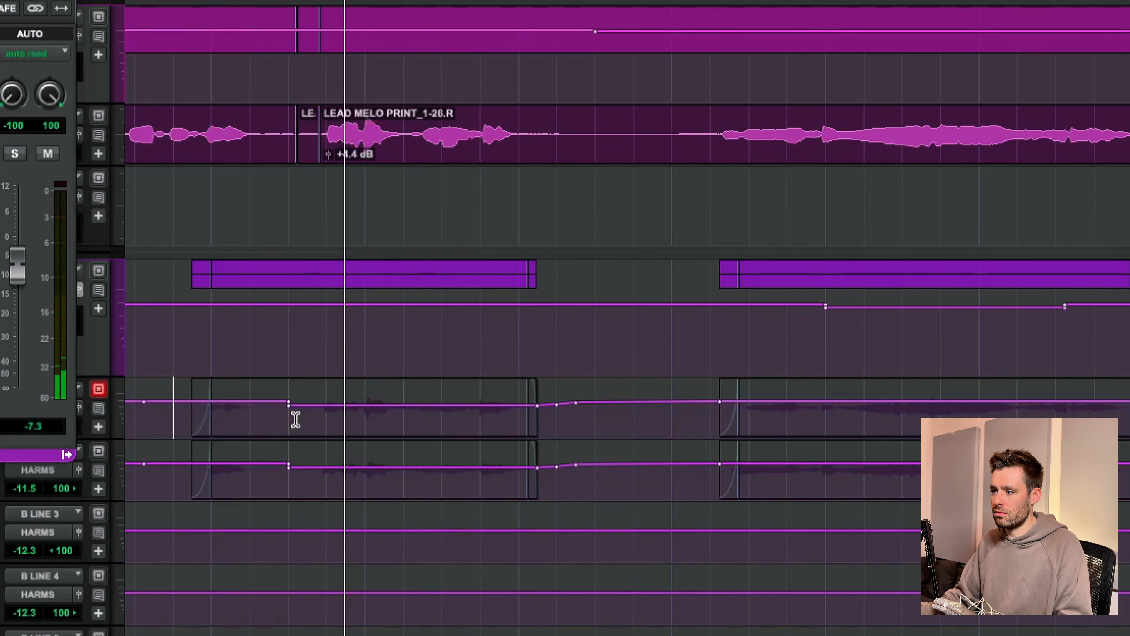
pyautogui.hscroll(1, 296, 419)
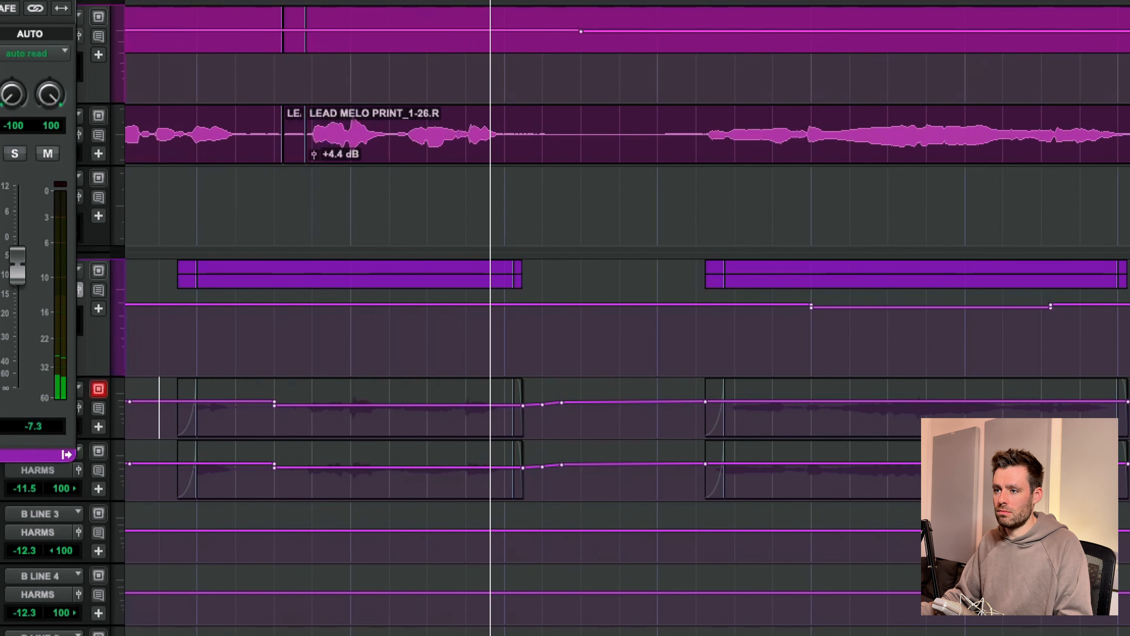
pyautogui.hscroll(5, 389, 430)
pyautogui.press('r')
pyautogui.press('r')
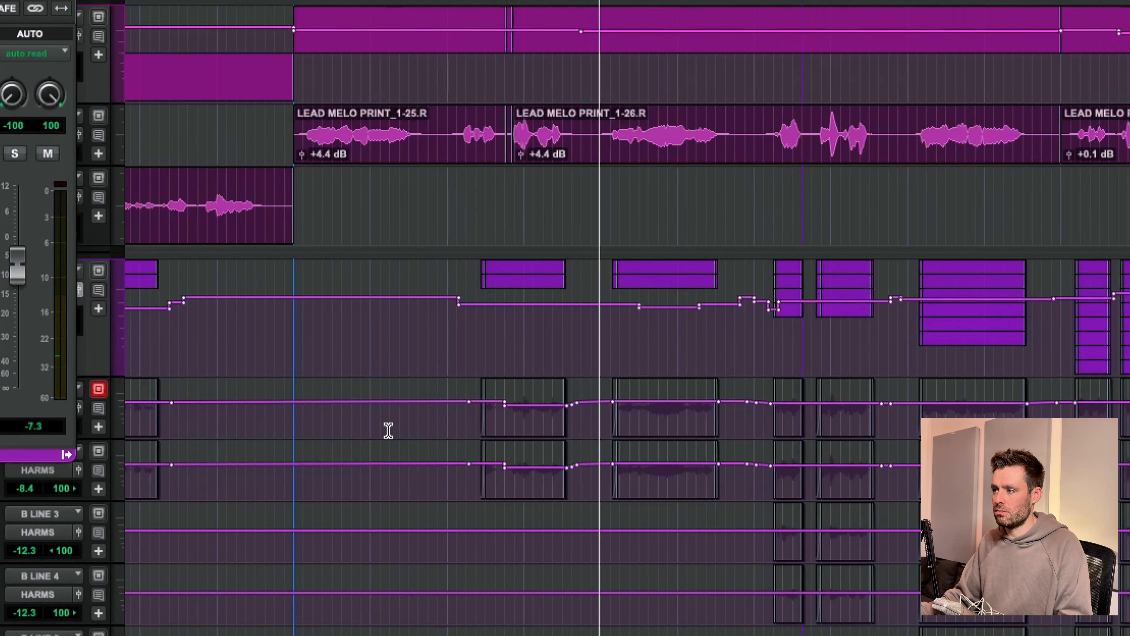
pyautogui.hscroll(4, 394, 431)
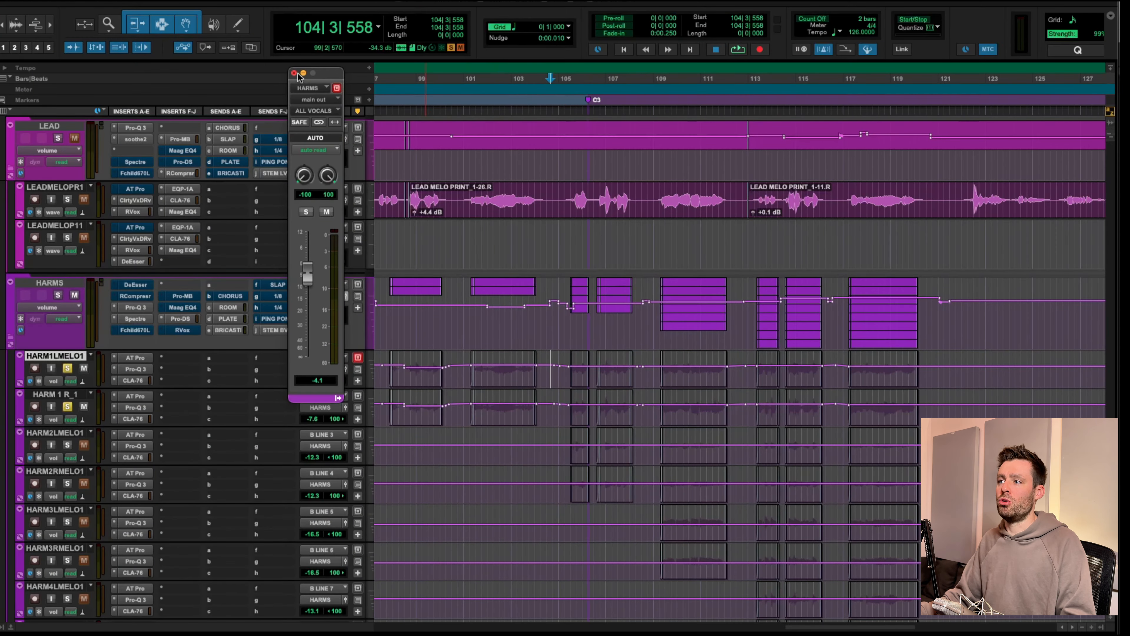
# Close the floating output fader window of the HARMS track.
pyautogui.click(294, 73)
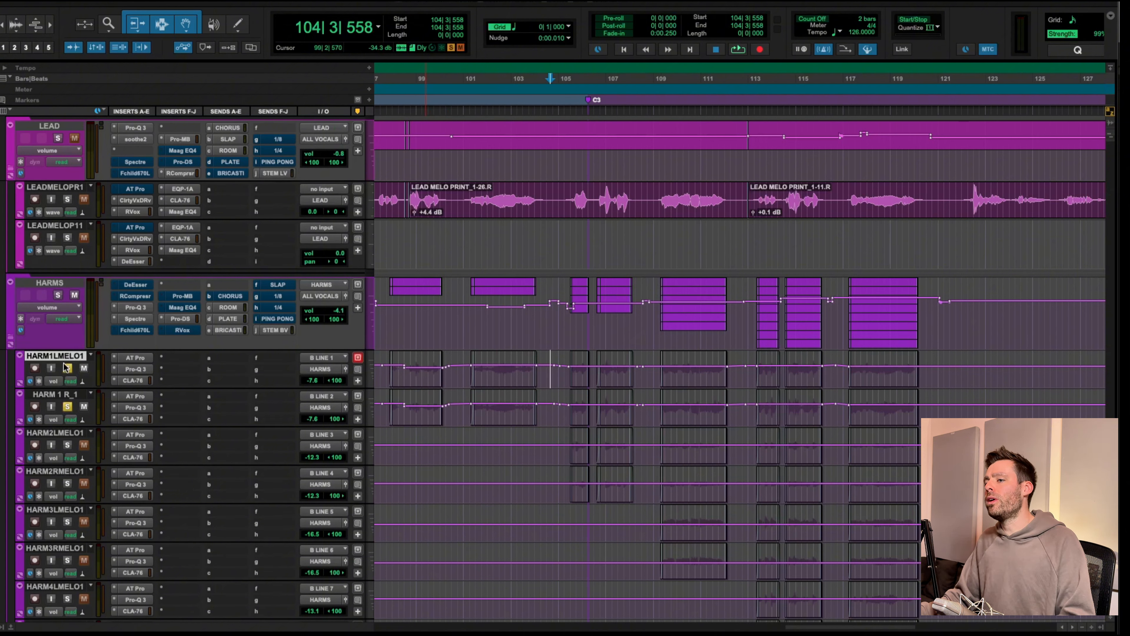
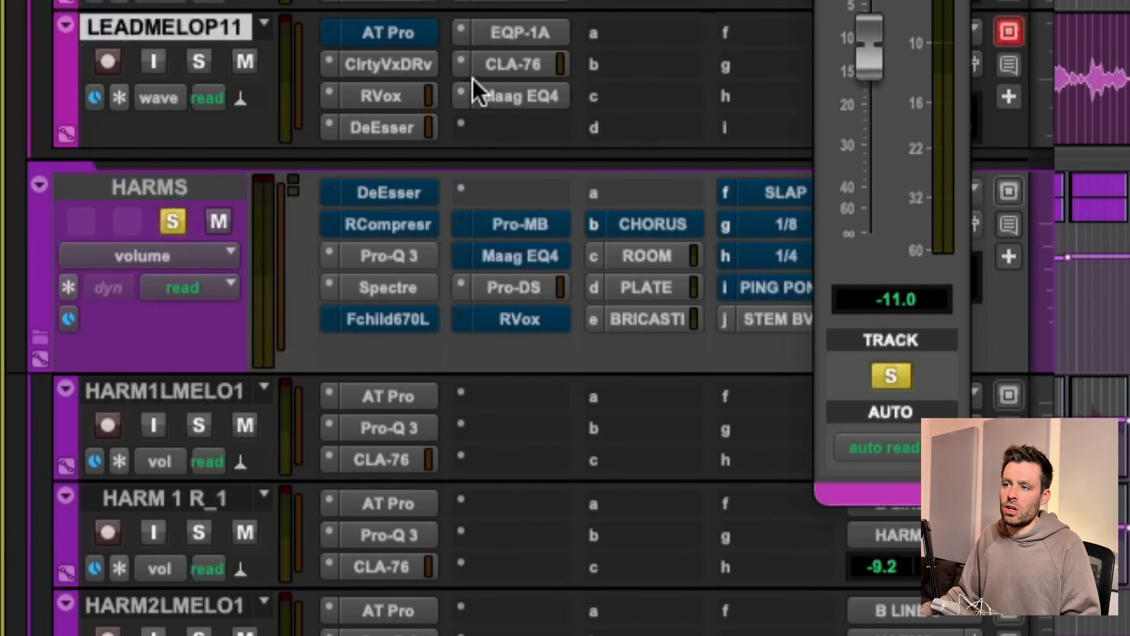
# Take LEAD out of solo and open the BRICASTI send fader of the HARMS track.
pyautogui.click(173, 1)
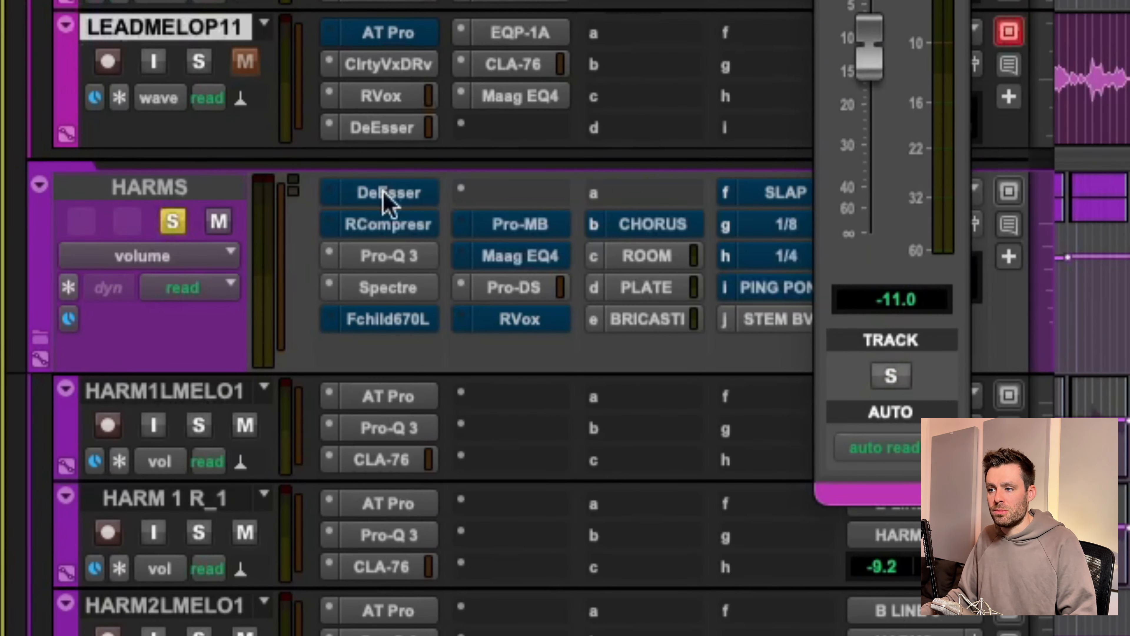
pyautogui.click(636, 315)
# Inspect the Seventh Heaven reverb on the BRICASTI return in the mixer, and close the plug-in back in the edit view.
pyautogui.press('super+=')
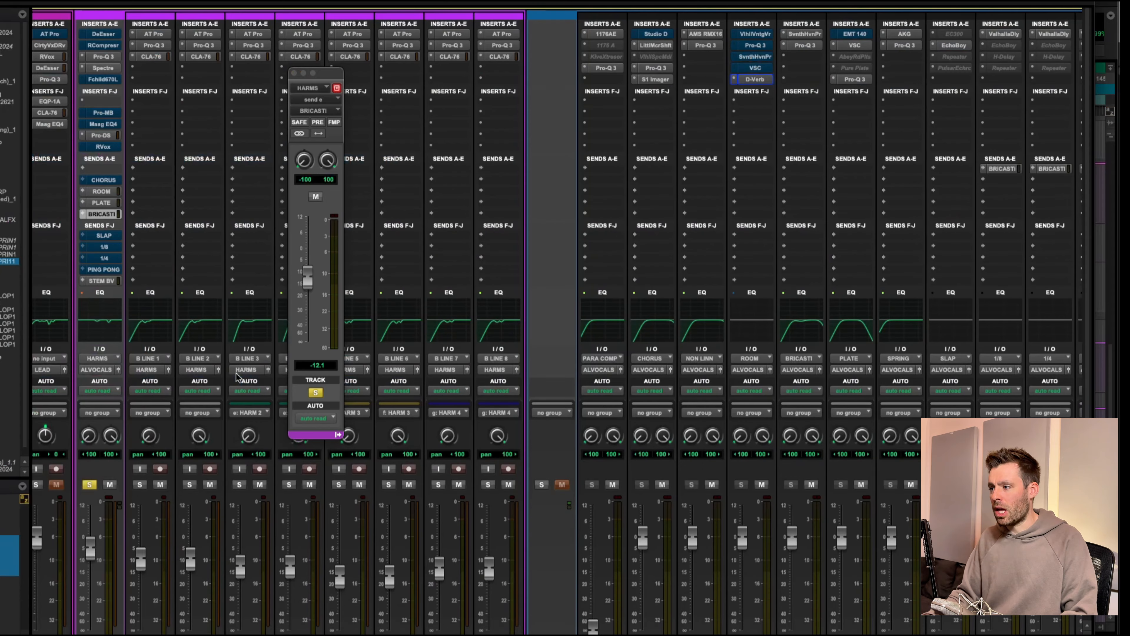
pyautogui.hscroll(4, 703, 362)
pyautogui.hscroll(3, 708, 368)
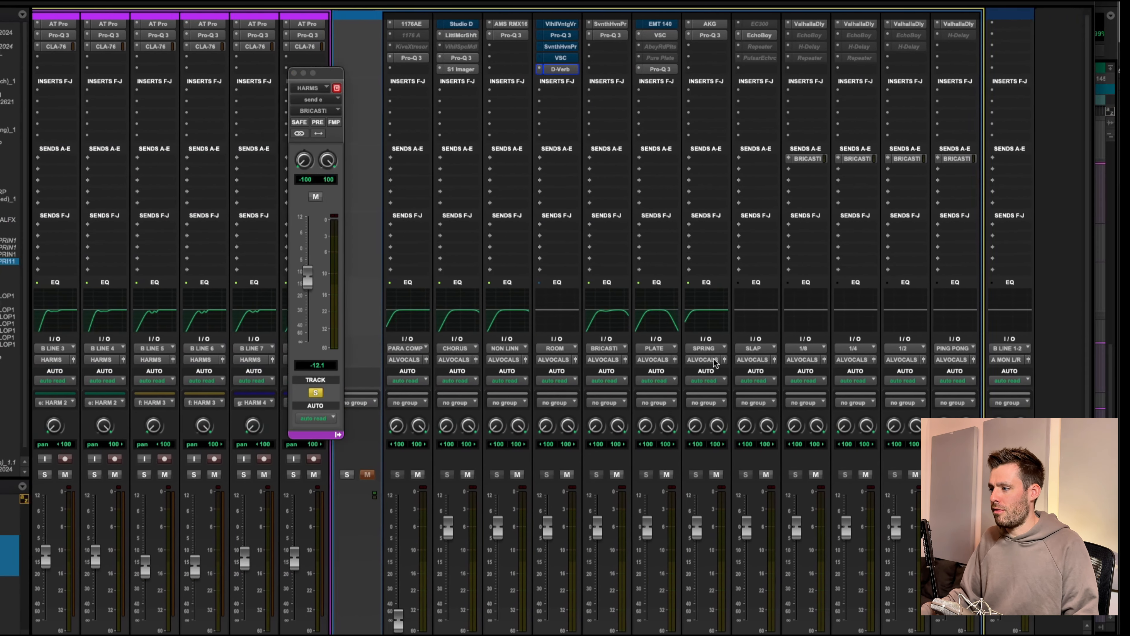
pyautogui.scroll(-3, 718, 367)
pyautogui.scroll(3, 621, 467)
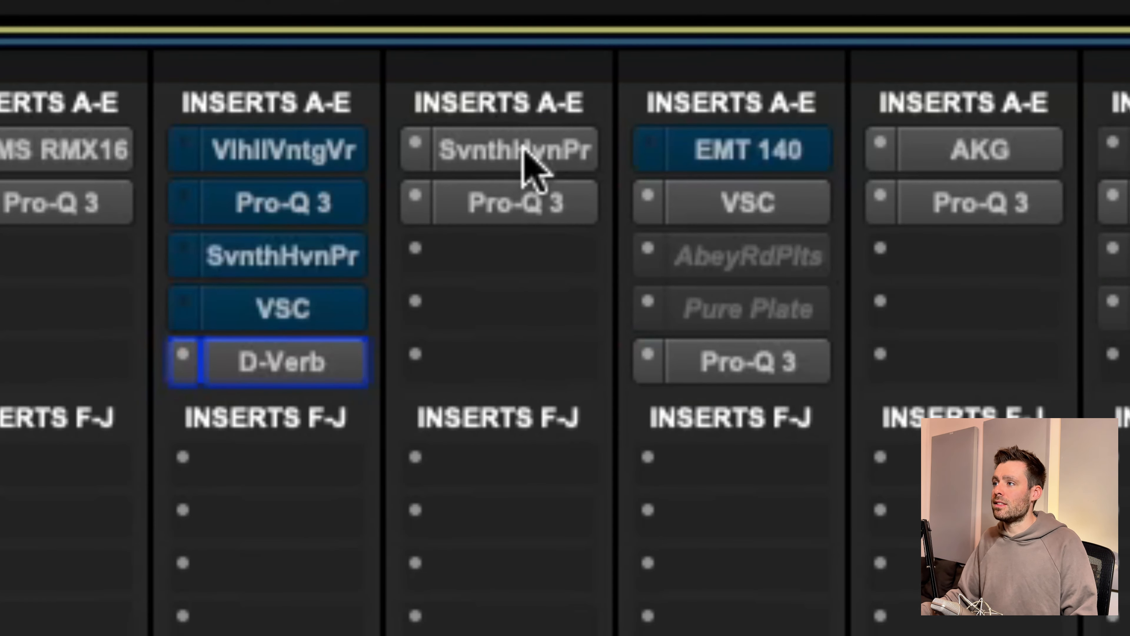
pyautogui.click(596, 35)
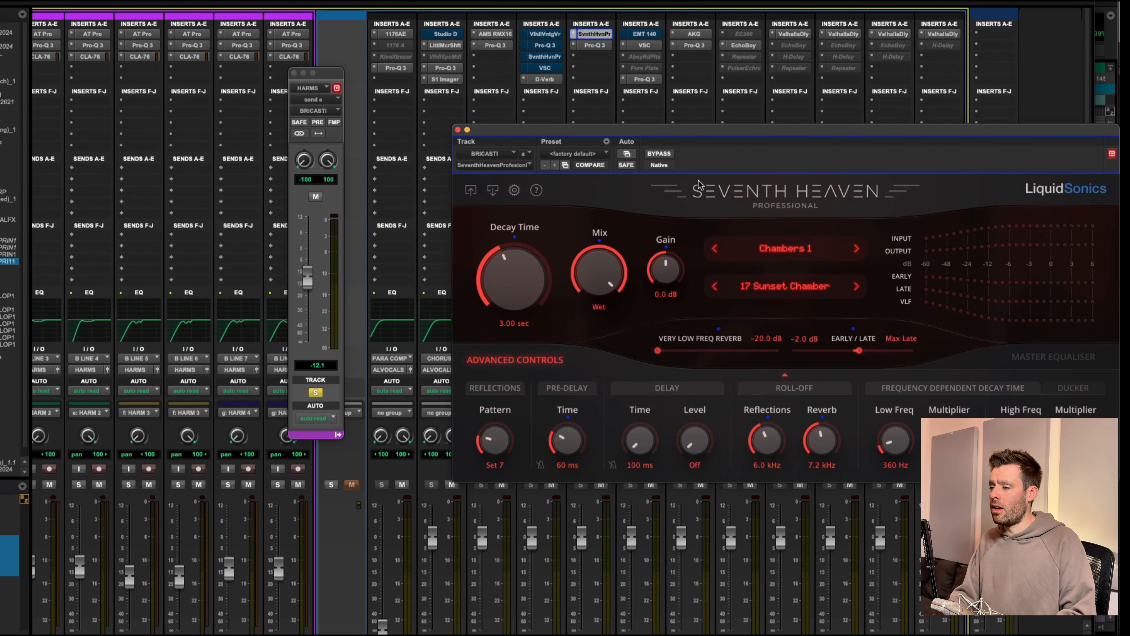
pyautogui.press('super+equal')
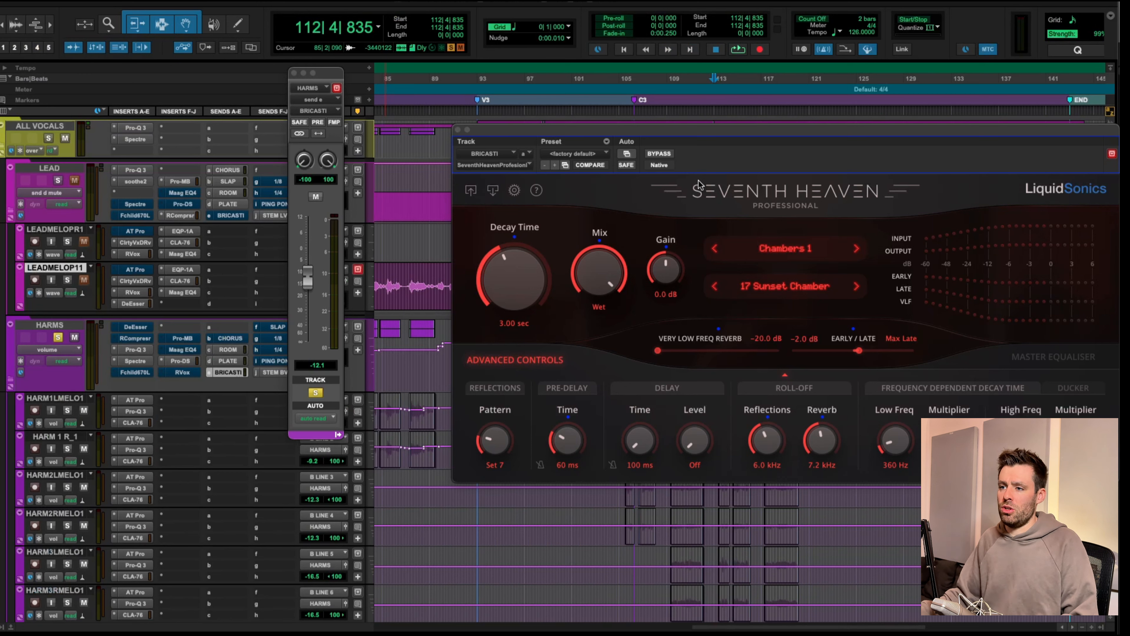
pyautogui.click(466, 131)
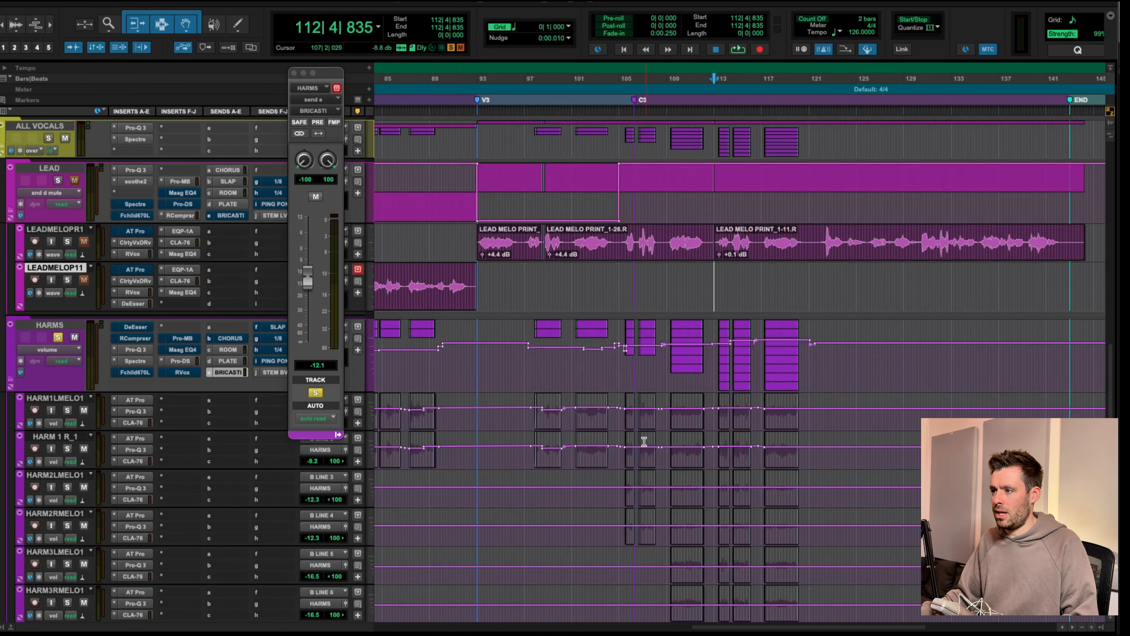
# Play the soloed harmonies while pushing the HARMS send to BRICASTI well up, and settle it at -9.1 dB.
pyautogui.click(627, 372)
pyautogui.press('space')
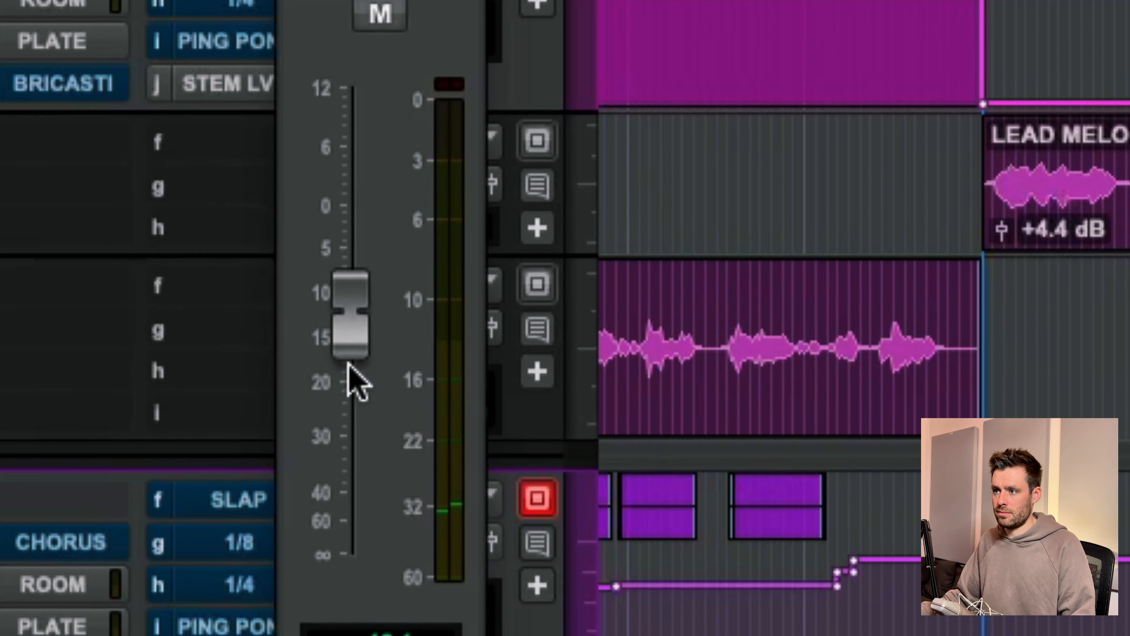
pyautogui.moveTo(309, 288); pyautogui.dragTo(311, 255)
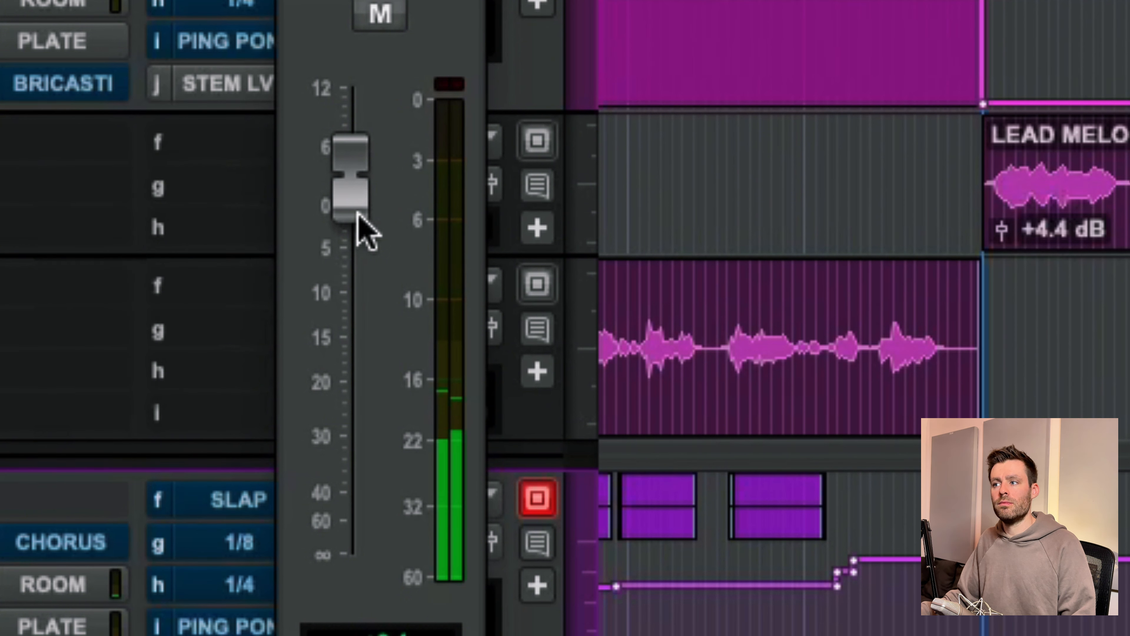
pyautogui.moveTo(357, 213); pyautogui.dragTo(348, 312)
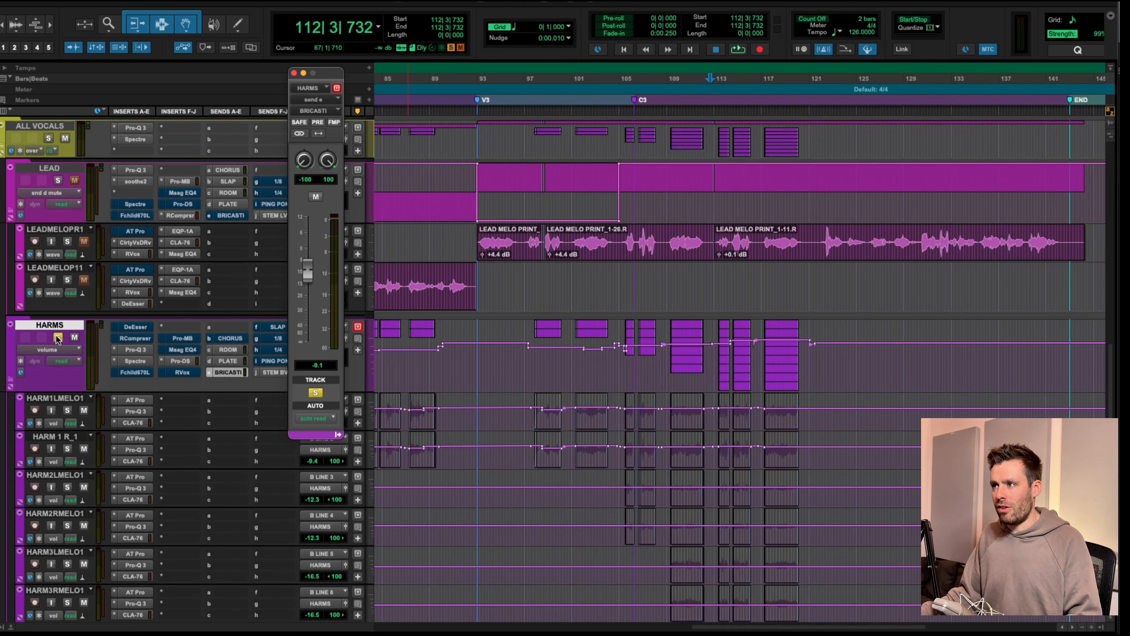
# Play the mix with HARMS out of solo from bar 92, just before the V3 marker, and follow the lead and harmony automation.
pyautogui.click(470, 237)
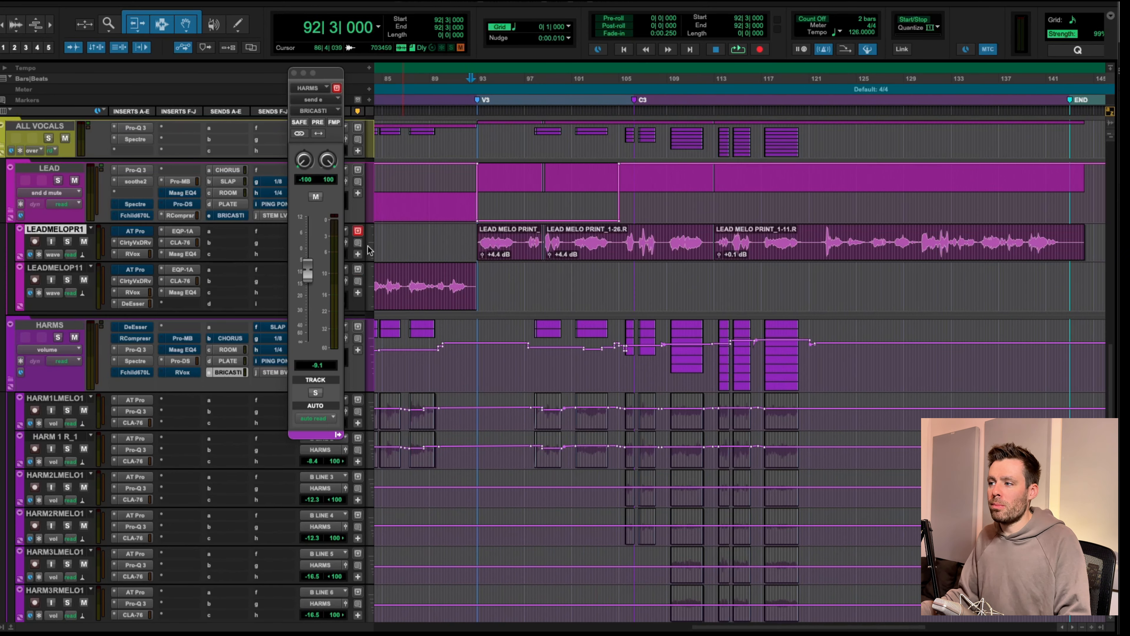
pyautogui.press('space')
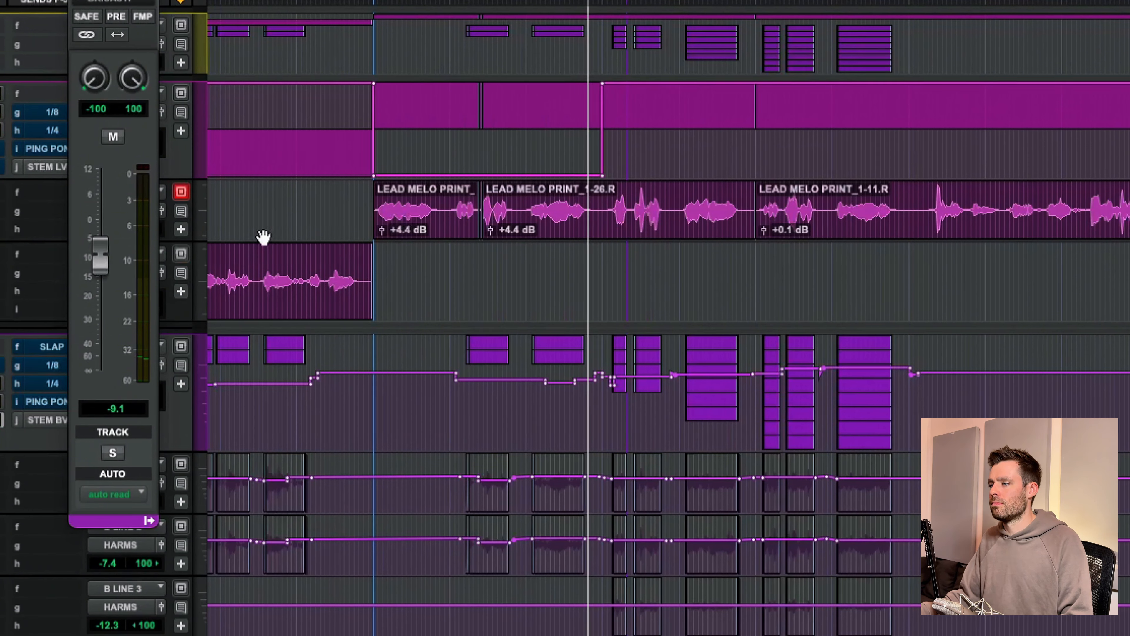
pyautogui.scroll(-10, 634, 276)
pyautogui.scroll(6, 634, 276)
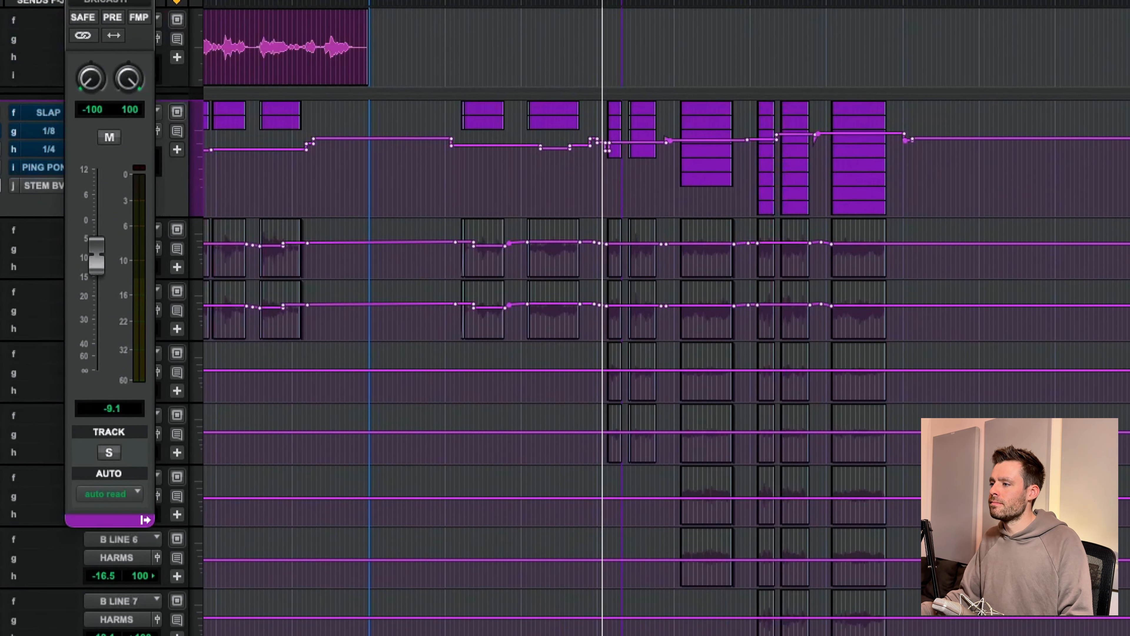